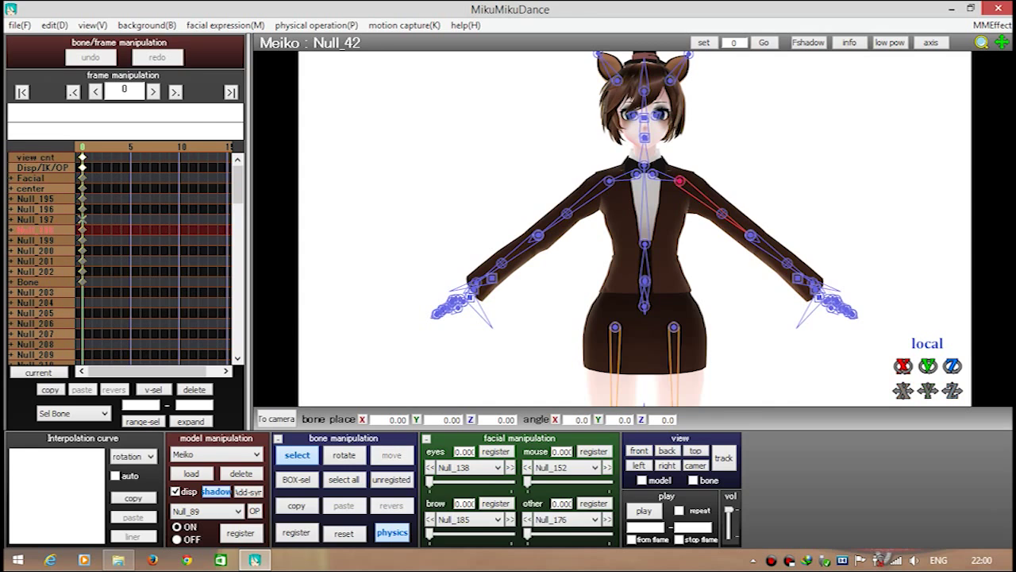
Rotate Meiko's arm out of the T-pose into a raised waving position
{"action": "left_click_drag", "start_coordinate": [680, 151], "coordinate": [714, 198]}
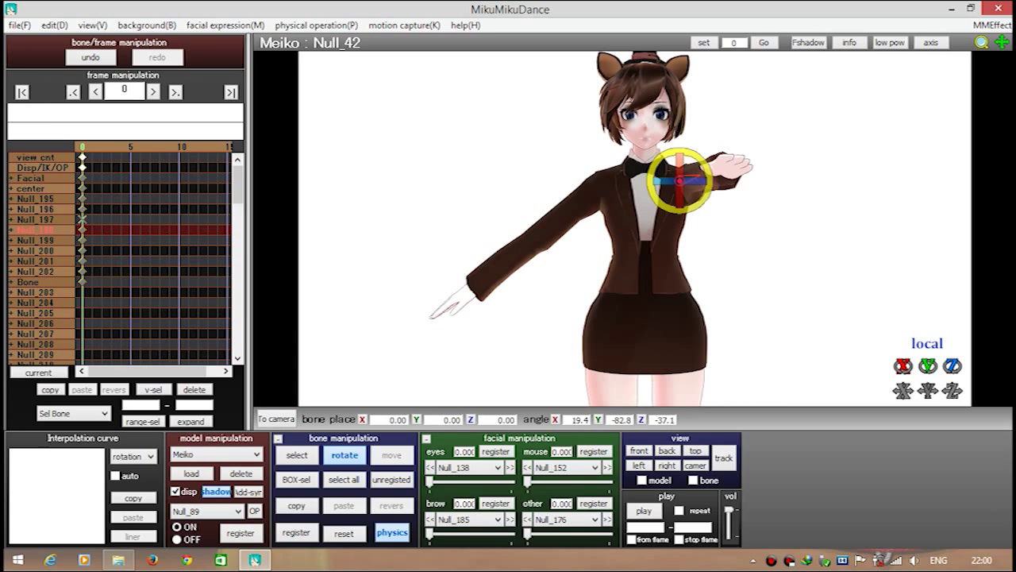
{"action": "key", "text": "z"}
{"action": "key", "text": "x"}
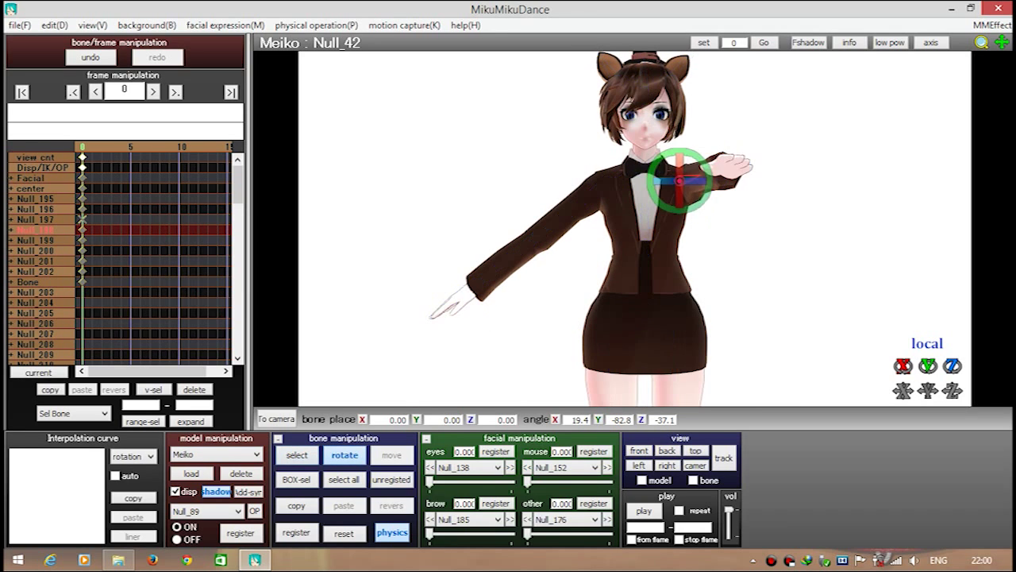
{"action": "key", "text": "ctrl+z"}
{"action": "key", "text": "z"}
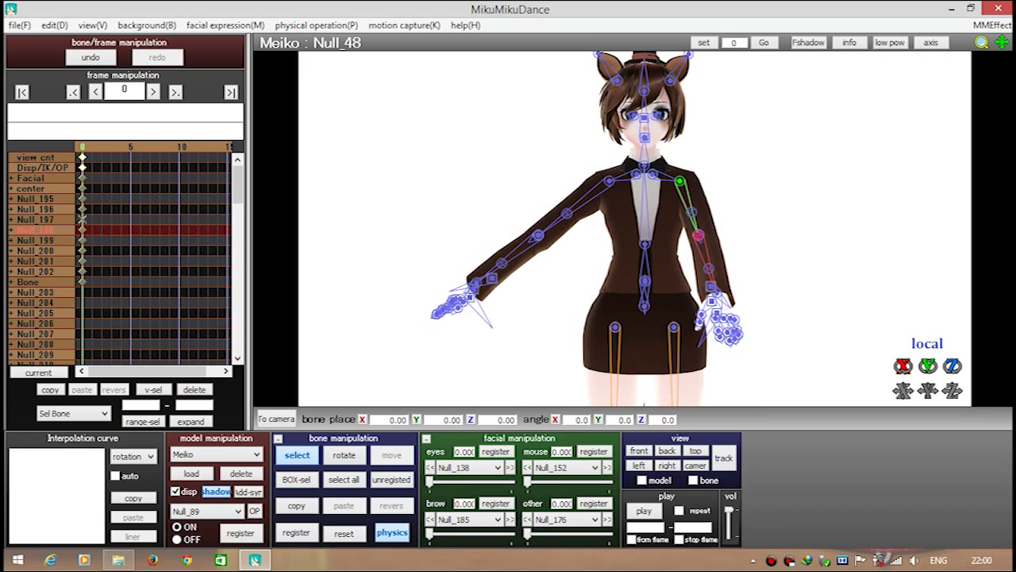
{"action": "key", "text": "x"}
{"action": "key", "text": "ctrl+y"}
{"action": "key", "text": "z"}
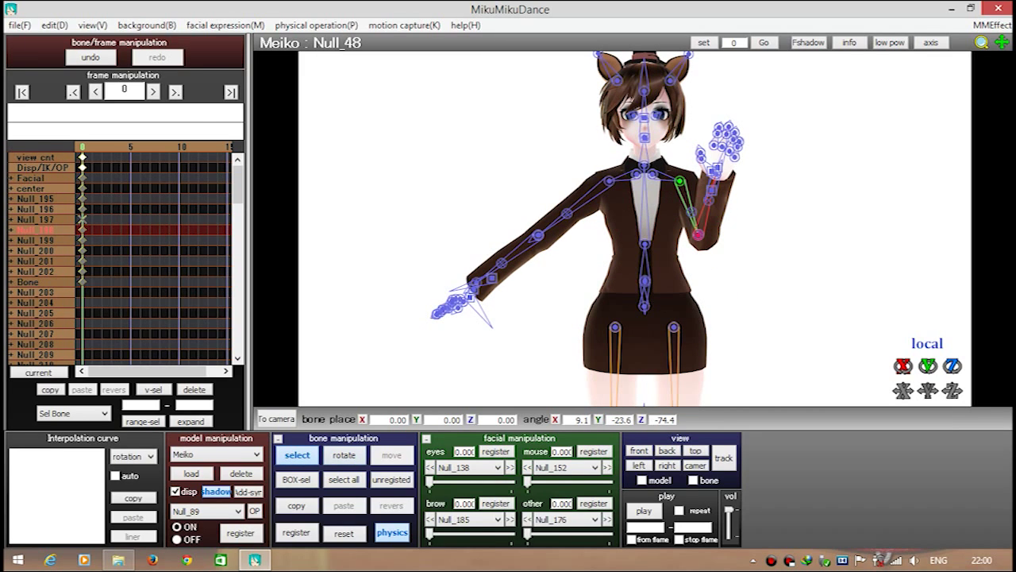
Tilt Meiko's raised hand bone Null_52 so the palm faces outward
{"action": "left_click", "coordinate": [716, 174]}
{"action": "key", "text": "x"}
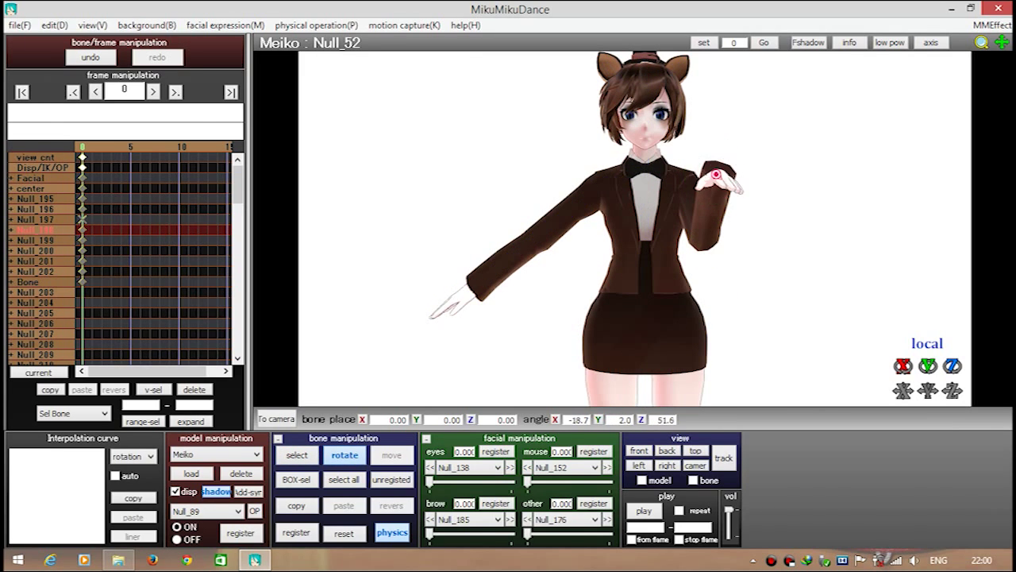
{"action": "left_click_drag", "start_coordinate": [738, 167], "coordinate": [724, 189]}
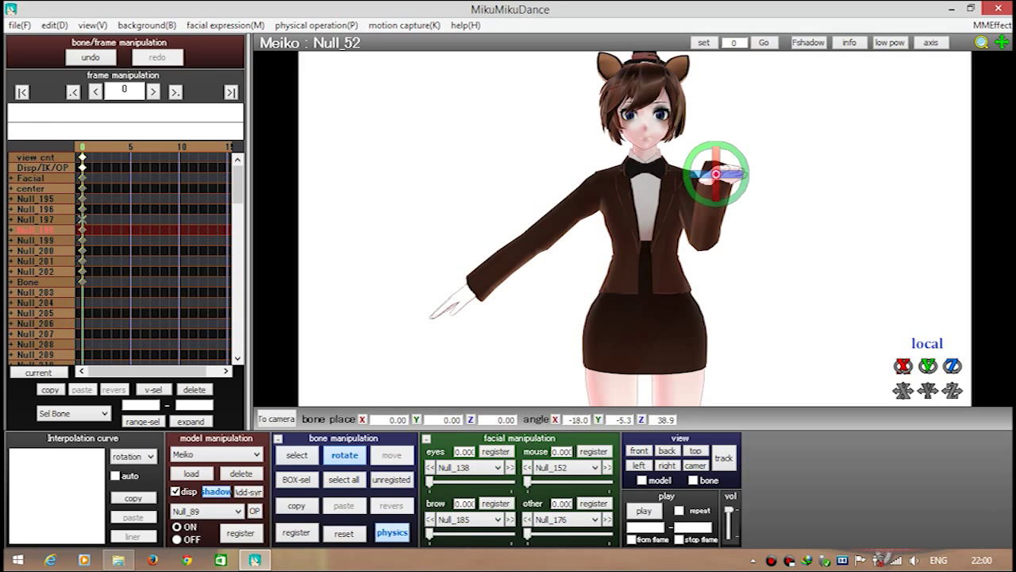
Rotate Meiko's other arm and left shoulder bone into position
{"action": "key", "text": "z"}
{"action": "key", "text": "x"}
{"action": "mouse_move", "coordinate": [603, 167]}
{"action": "left_mouse_down"}
{"action": "mouse_move", "coordinate": [616, 230]}
{"action": "mouse_move", "coordinate": [608, 175]}
{"action": "left_mouse_up"}
{"action": "key", "text": "z"}
{"action": "key", "text": "x"}
{"action": "key", "text": "z"}
{"action": "left_click", "coordinate": [609, 182]}
{"action": "key", "text": "x"}
{"action": "key", "text": "z"}
{"action": "key", "text": "x"}
{"action": "key", "text": "z"}
Bend the left forearm Null_13 upward and turn hand Null_18 palm up
{"action": "left_click", "coordinate": [599, 239]}
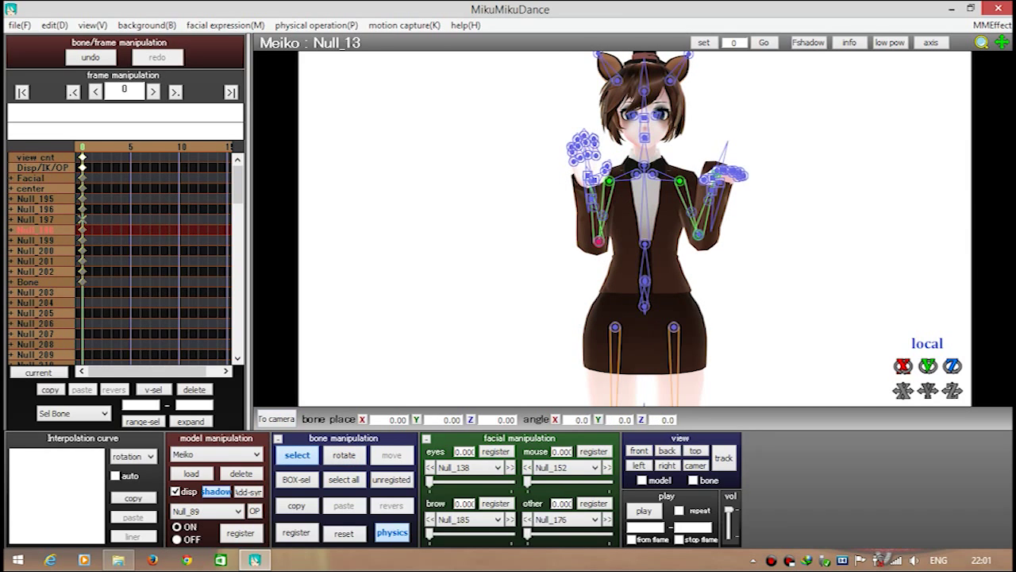
{"action": "key", "text": "x"}
{"action": "left_click_drag", "start_coordinate": [602, 238], "coordinate": [610, 241]}
{"action": "key", "text": "z"}
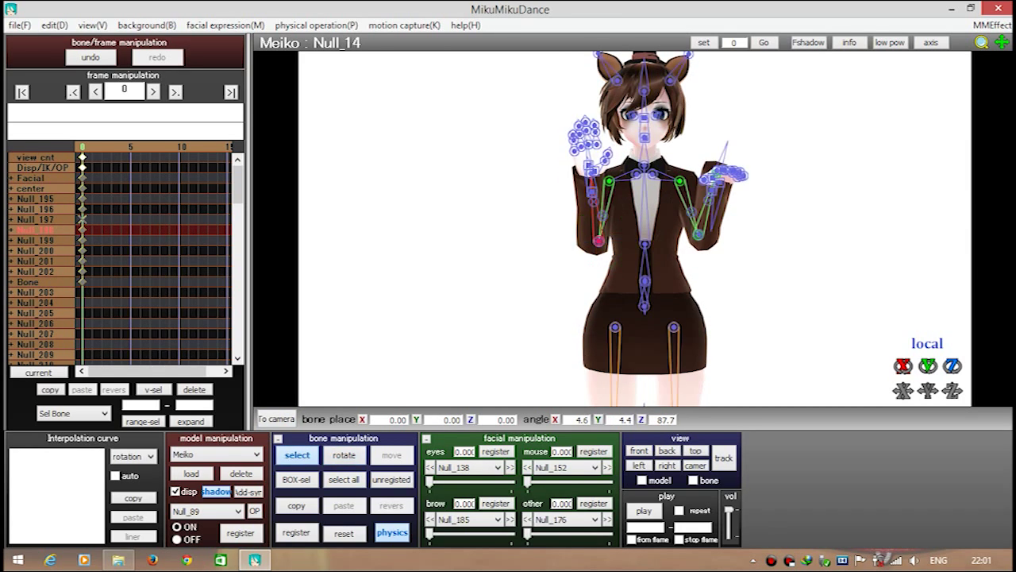
{"action": "left_click", "coordinate": [590, 171]}
{"action": "key", "text": "x"}
{"action": "left_click_drag", "start_coordinate": [591, 179], "coordinate": [610, 187]}
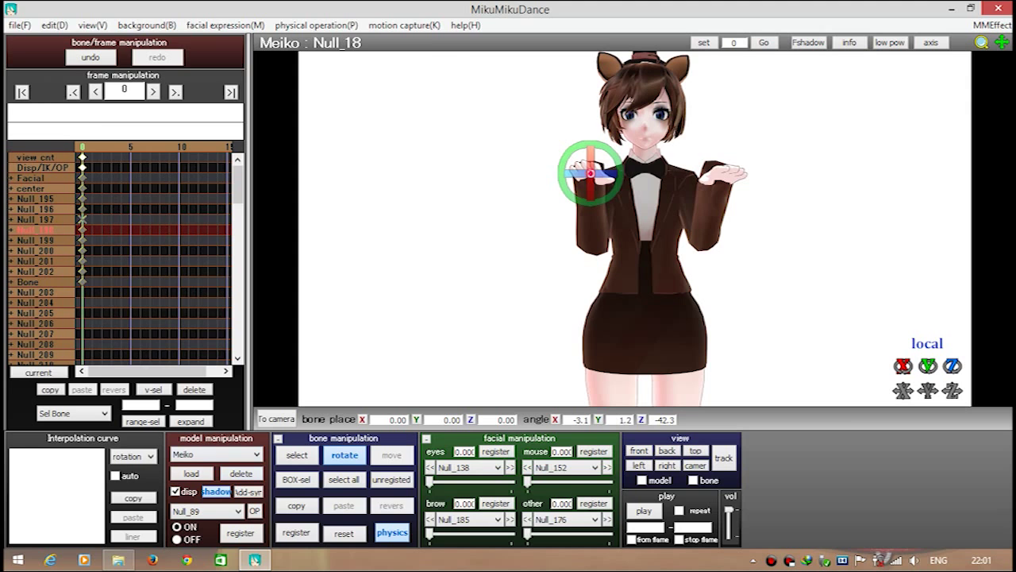
Load the aniMEIKO model from the UserFile Model folder
{"action": "left_click", "coordinate": [192, 473]}
{"action": "double_click", "coordinate": [347, 151]}
{"action": "left_click", "coordinate": [188, 293]}
{"action": "key", "text": "Return"}
{"action": "key", "text": "Return"}
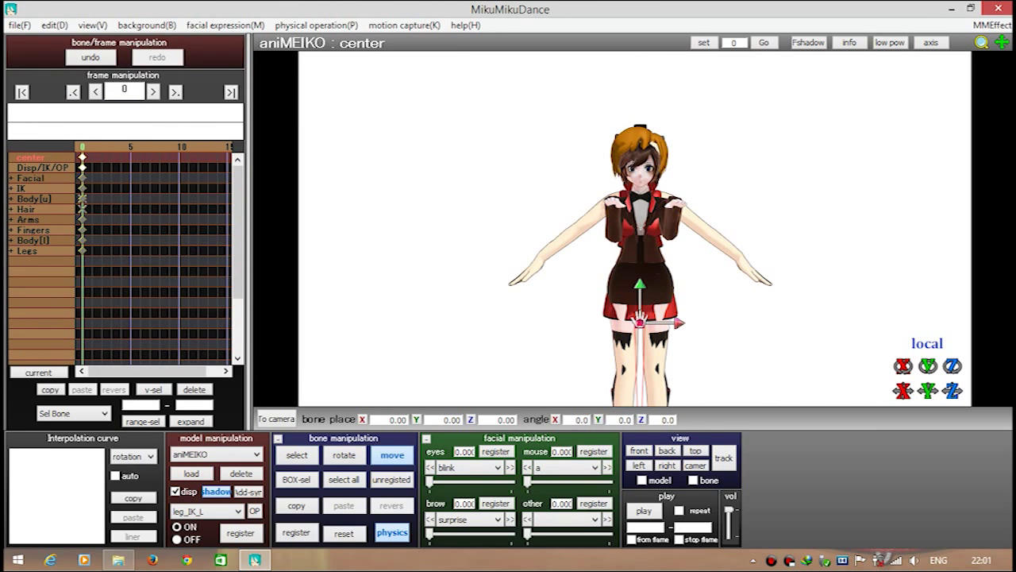
Move aniMEIKO beside Meiko to bone position X 3.30, Y 0.35, Z -5.10
{"action": "left_click_drag", "start_coordinate": [640, 322], "coordinate": [656, 288]}
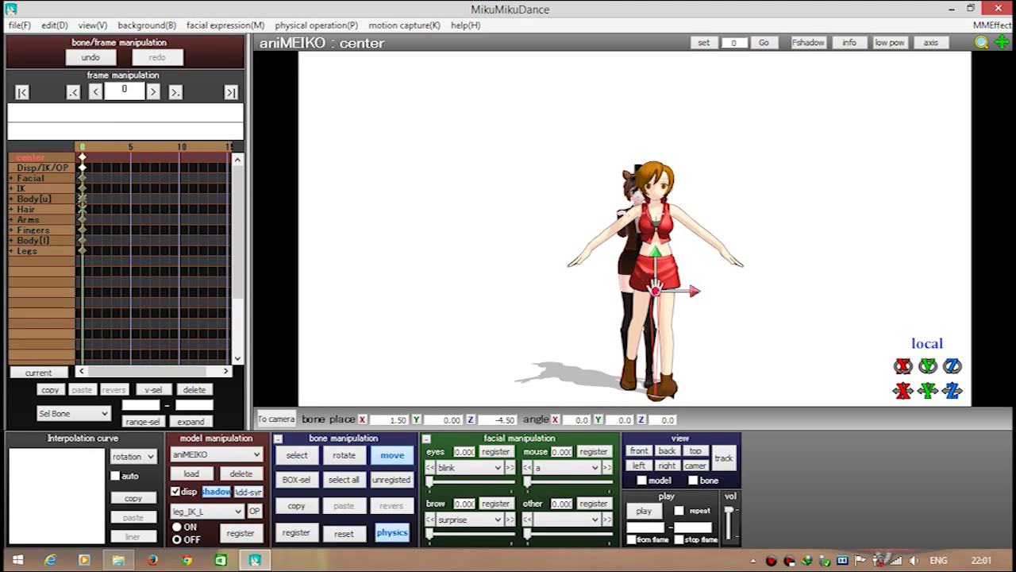
{"action": "left_click", "coordinate": [207, 511]}
{"action": "left_click", "coordinate": [198, 523]}
{"action": "left_click", "coordinate": [207, 511]}
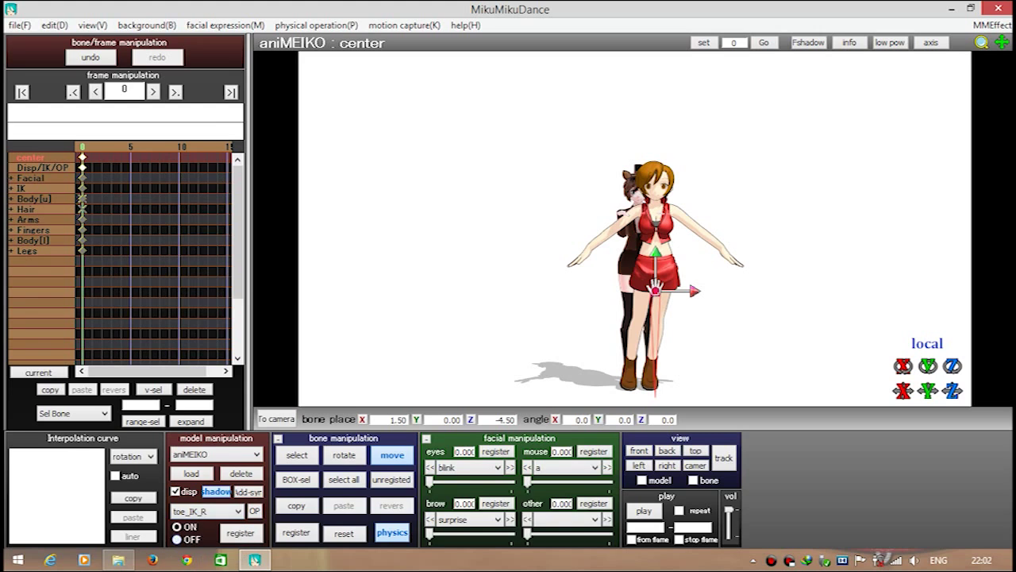
{"action": "key", "text": "Up"}
{"action": "key", "text": "Up"}
{"action": "key", "text": "Return"}
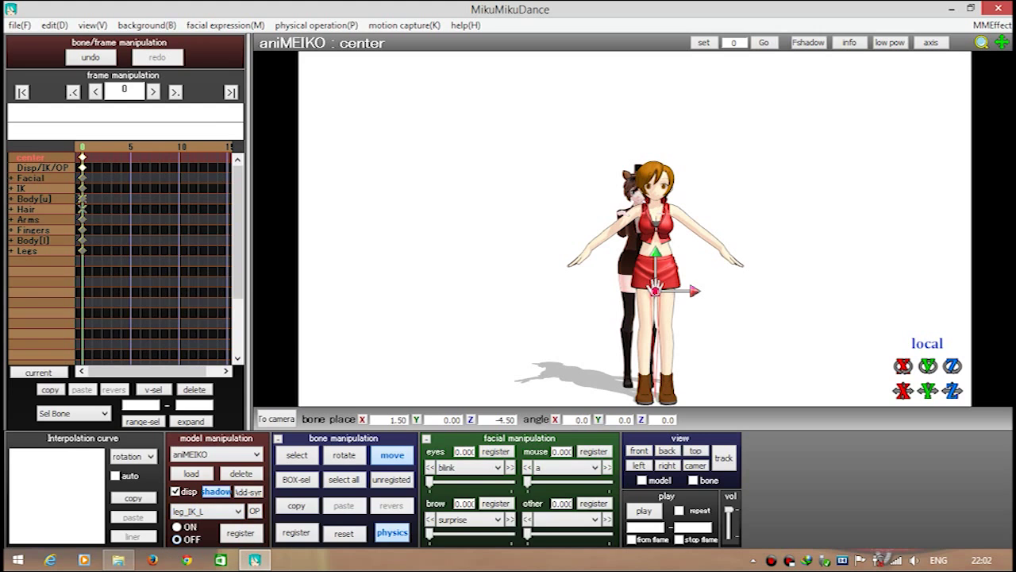
{"action": "key", "text": "ctrl+z"}
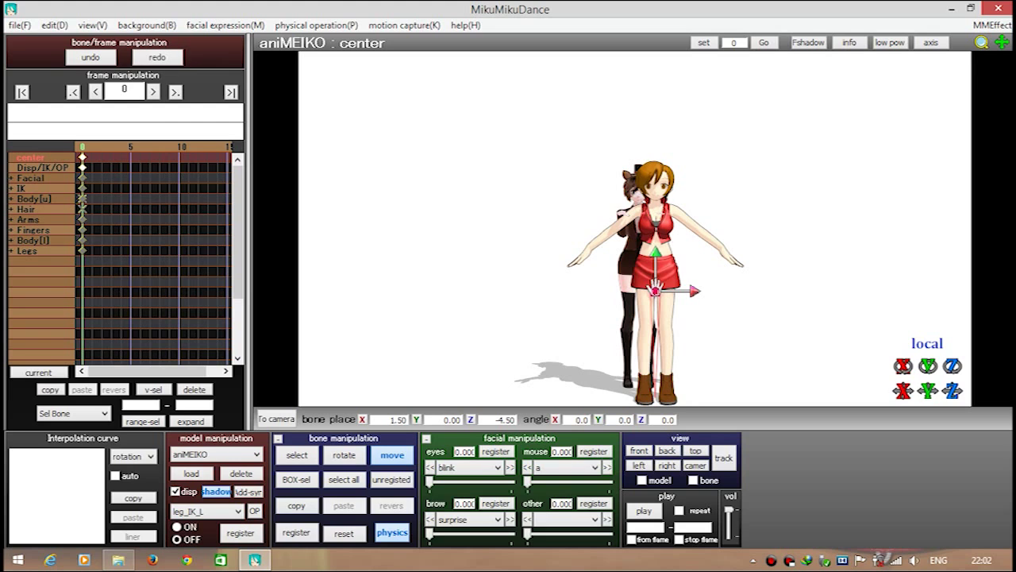
{"action": "left_click_drag", "start_coordinate": [656, 289], "coordinate": [676, 286]}
{"action": "right_click_drag", "start_coordinate": [676, 286], "coordinate": [676, 288]}
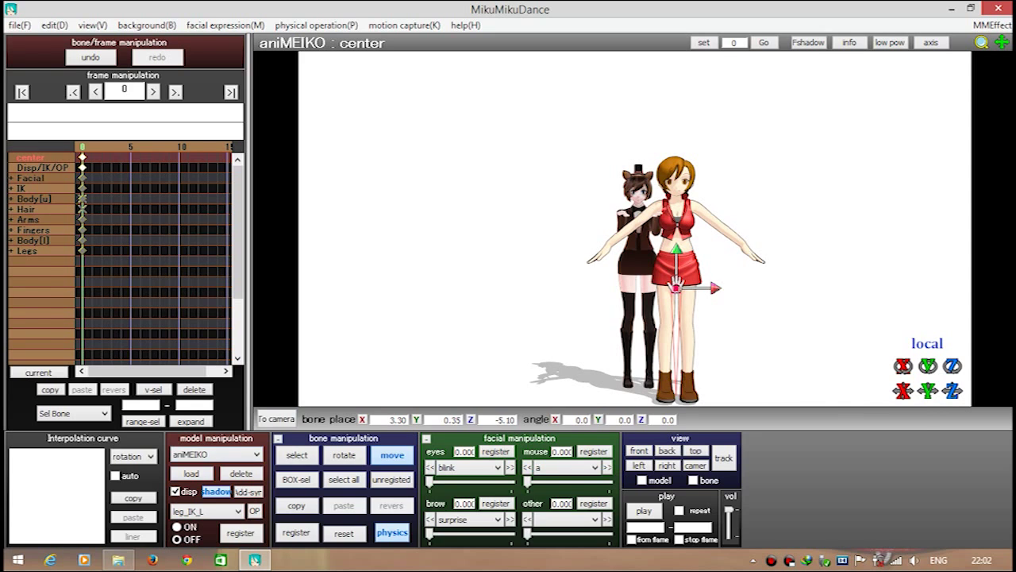
Raise, zoom in and angle the camera to frame both models' faces together
{"action": "key", "text": "Up"}
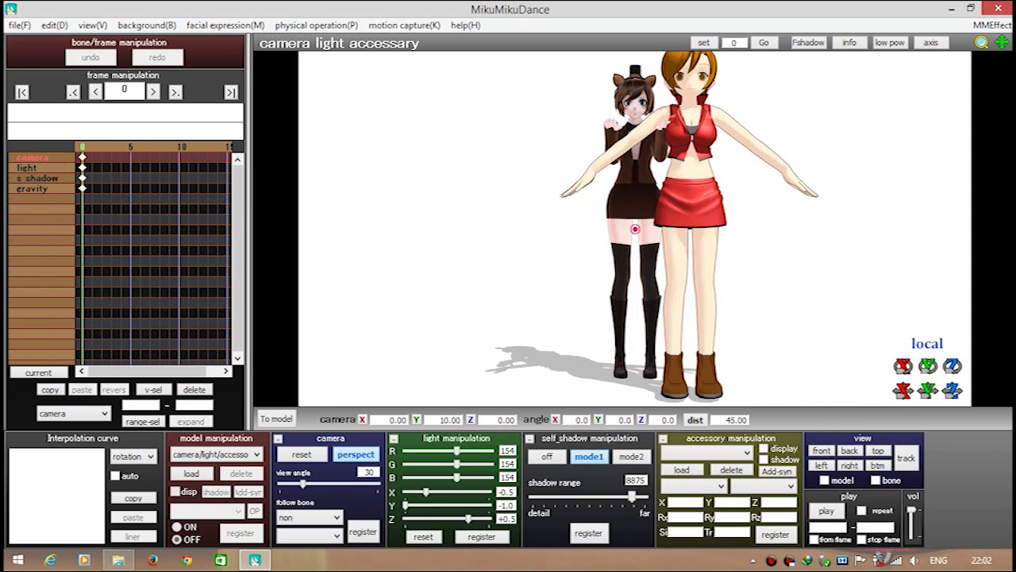
{"action": "middle_click_drag", "start_coordinate": [691, 198], "coordinate": [605, 334]}
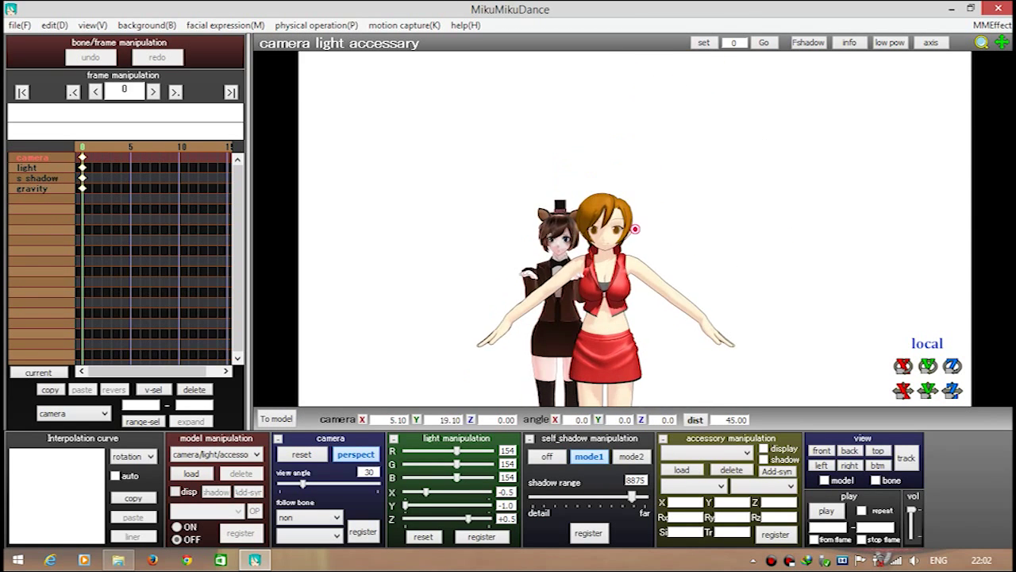
{"action": "scroll", "coordinate": [636, 228], "scroll_direction": "up", "scroll_amount": 5}
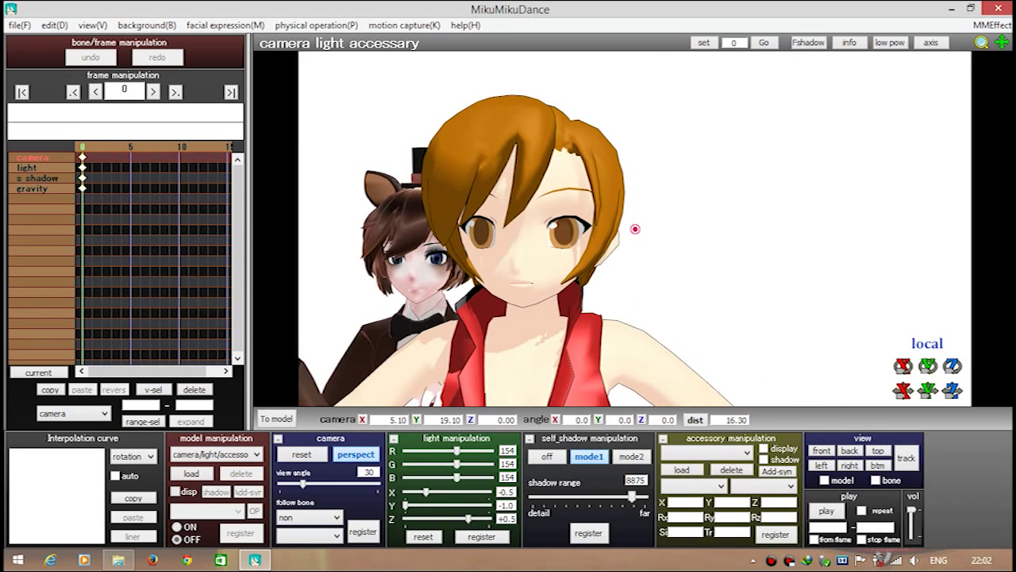
{"action": "middle_click_drag", "start_coordinate": [635, 229], "coordinate": [635, 228]}
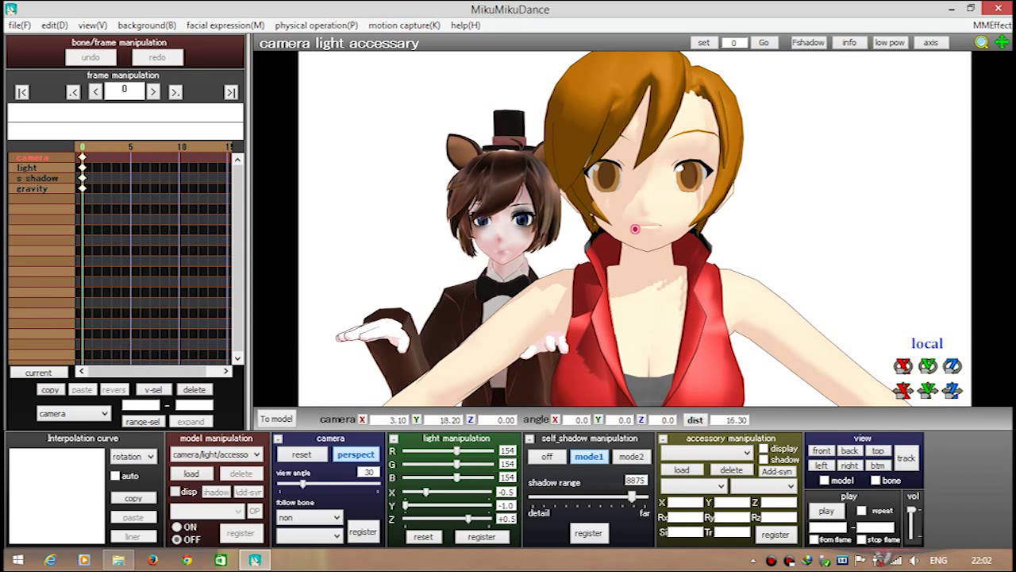
{"action": "middle_click_drag", "start_coordinate": [635, 229], "coordinate": [635, 228]}
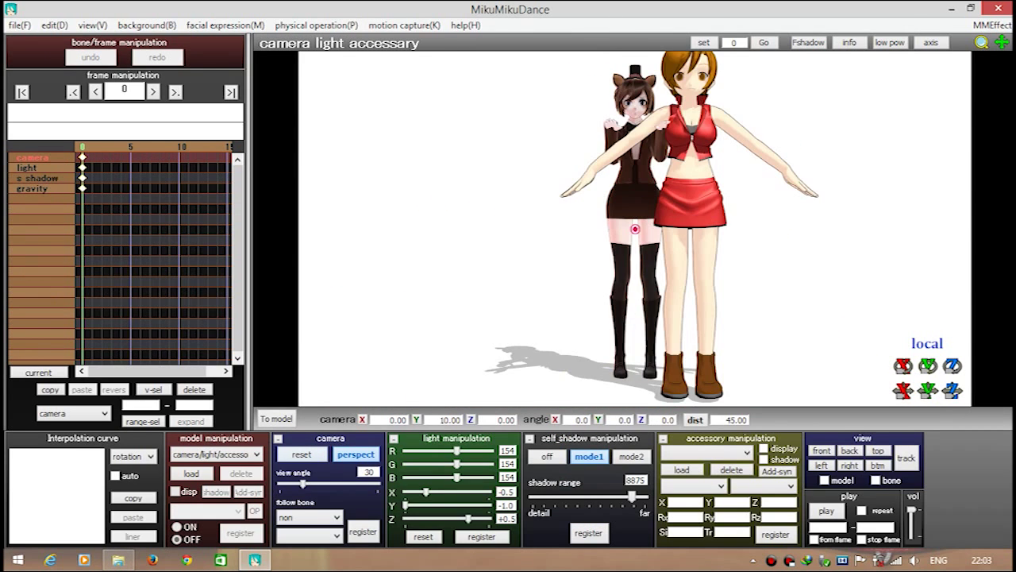
{"action": "scroll", "coordinate": [635, 230], "scroll_direction": "up", "scroll_amount": 5}
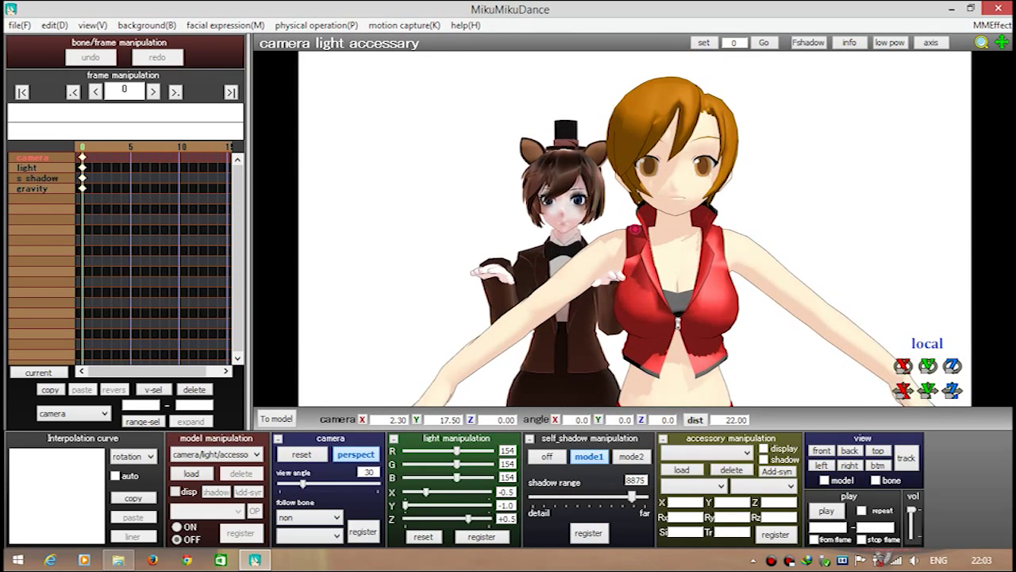
{"action": "middle_click_drag", "start_coordinate": [635, 230], "coordinate": [620, 254]}
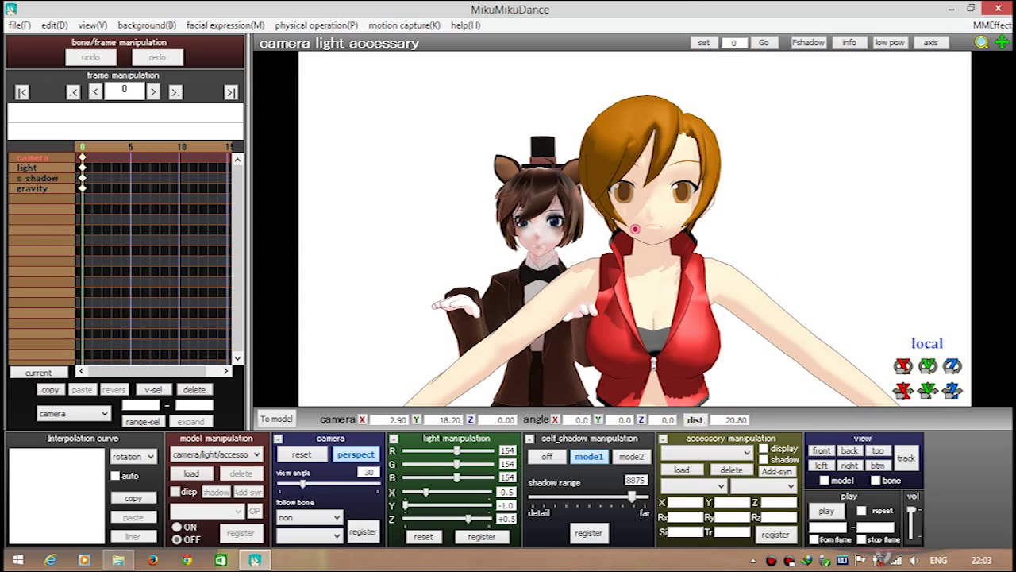
{"action": "right_click_drag", "start_coordinate": [636, 238], "coordinate": [572, 242]}
{"action": "scroll", "coordinate": [635, 229], "scroll_direction": "down", "scroll_amount": 5}
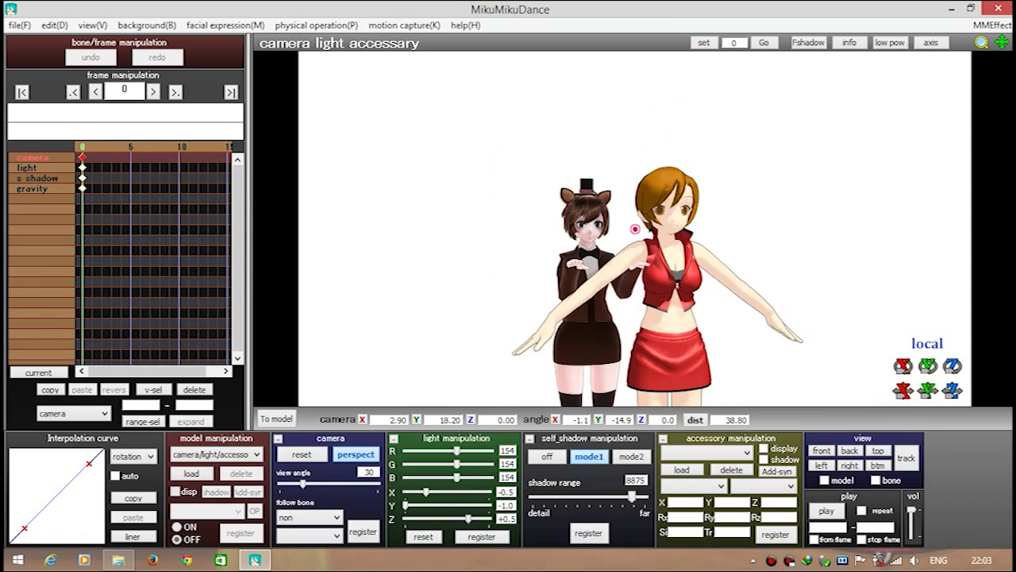
Shift aniMEIKO left into line with Meiko at X 0.55, Y 0.15, Z -5.39
{"action": "left_click", "coordinate": [635, 229]}
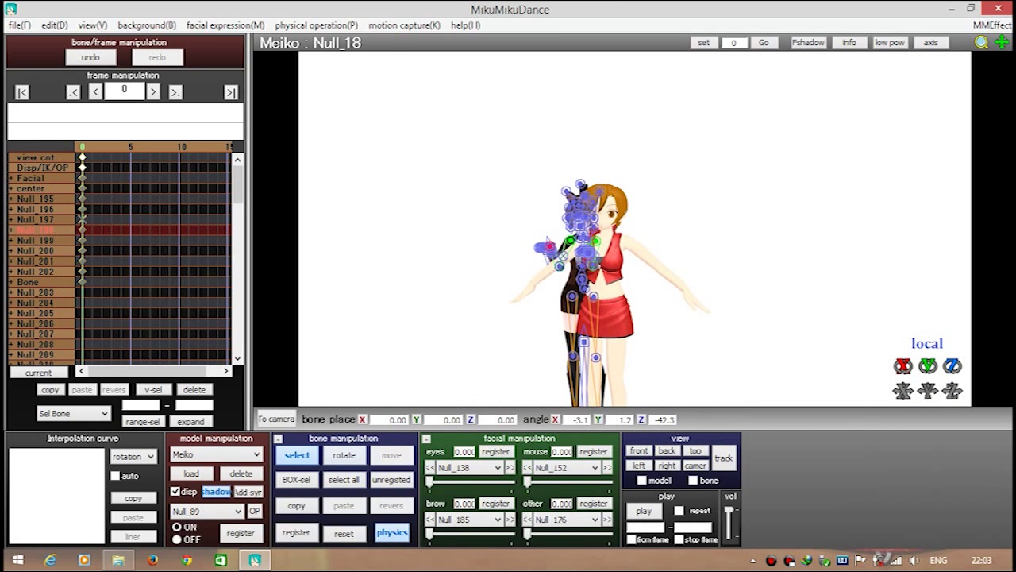
{"action": "left_click", "coordinate": [593, 270]}
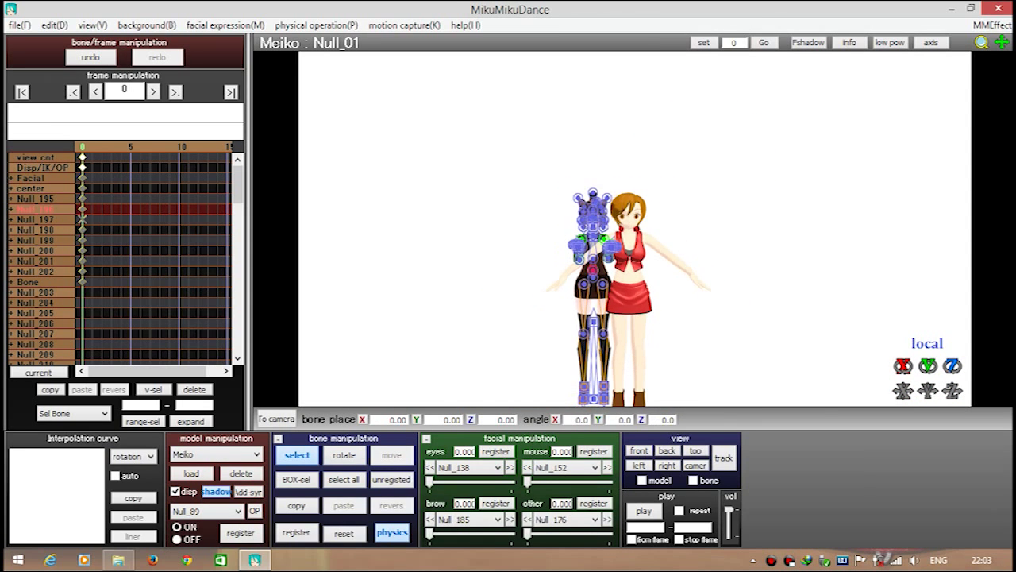
{"action": "left_click", "coordinate": [586, 365]}
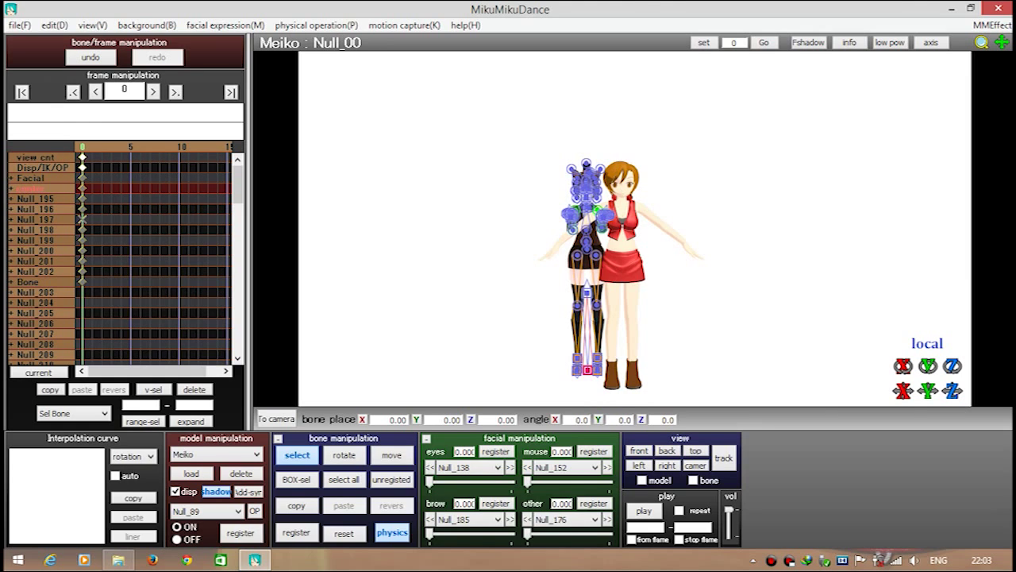
{"action": "left_click_drag", "start_coordinate": [587, 368], "coordinate": [586, 367]}
{"action": "key", "text": "ctrl+z"}
{"action": "key", "text": "Down"}
{"action": "key", "text": "Down"}
{"action": "key", "text": "Down"}
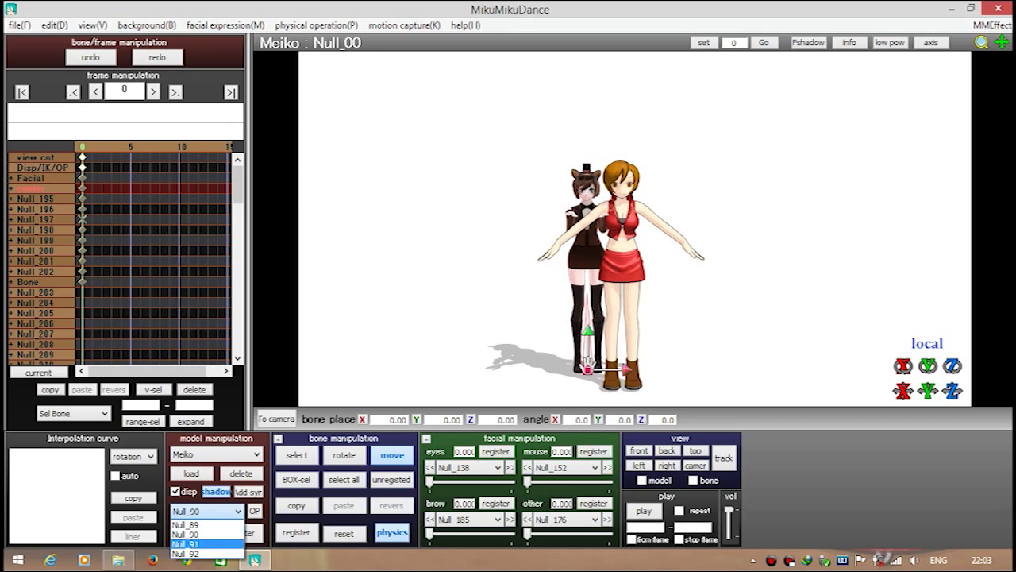
{"action": "left_click_drag", "start_coordinate": [586, 366], "coordinate": [589, 366]}
{"action": "key", "text": "ctrl+z"}
{"action": "key", "text": "Down"}
{"action": "key", "text": "Up"}
{"action": "key", "text": "Up"}
{"action": "key", "text": "Up"}
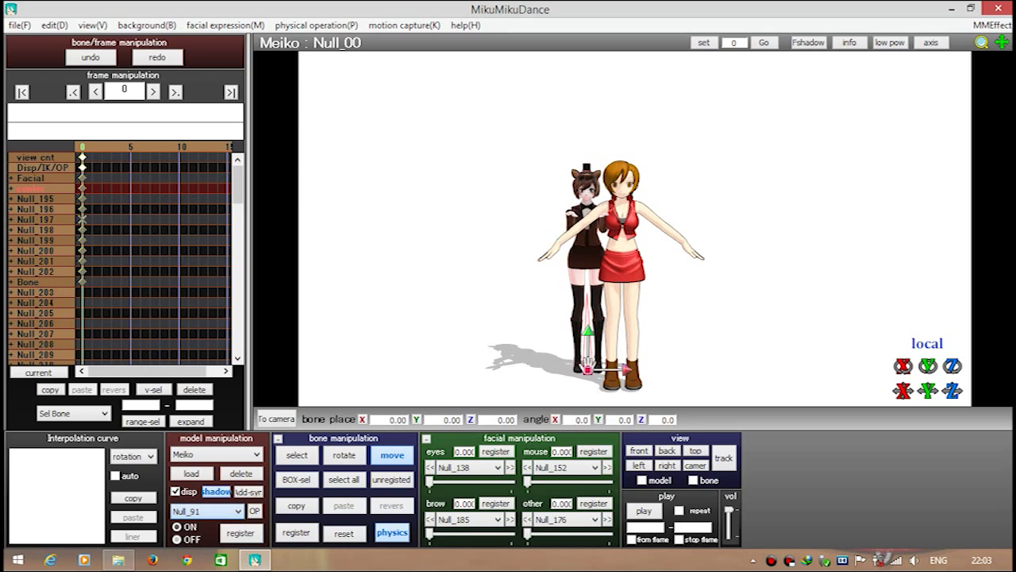
{"action": "key", "text": "Down"}
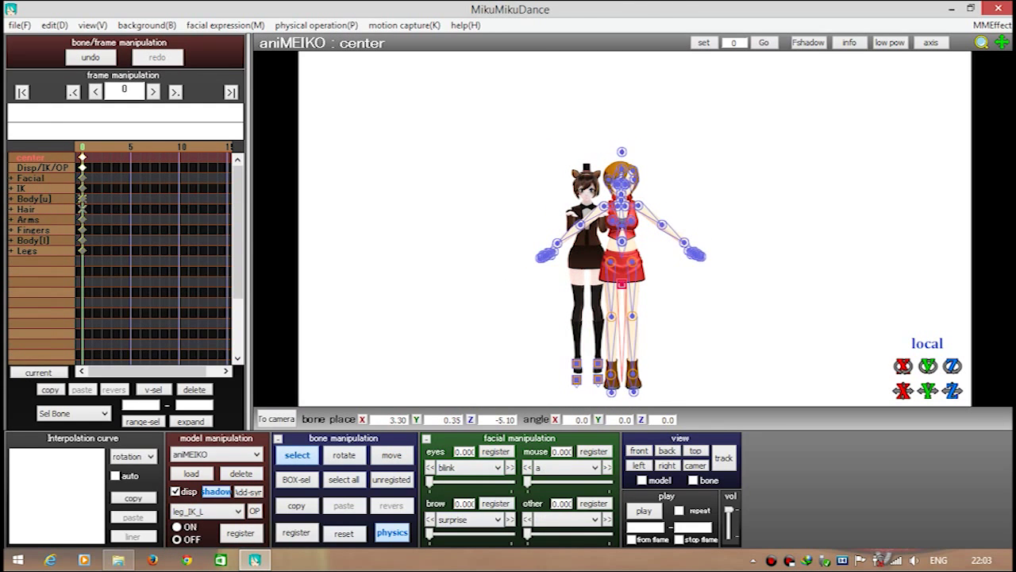
{"action": "key", "text": "c"}
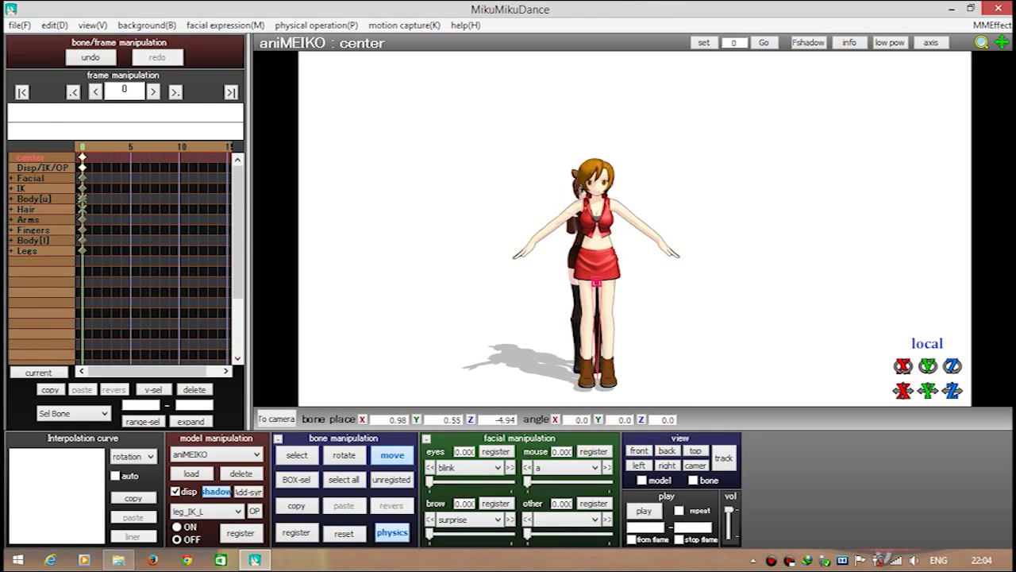
Nudge aniMEIKO slightly down, left and toward the camera
{"action": "key", "text": "4"}
{"action": "left_click_drag", "start_coordinate": [636, 276], "coordinate": [641, 276]}
{"action": "key", "text": "2"}
{"action": "scroll", "coordinate": [582, 322], "scroll_direction": "up", "scroll_amount": 3}
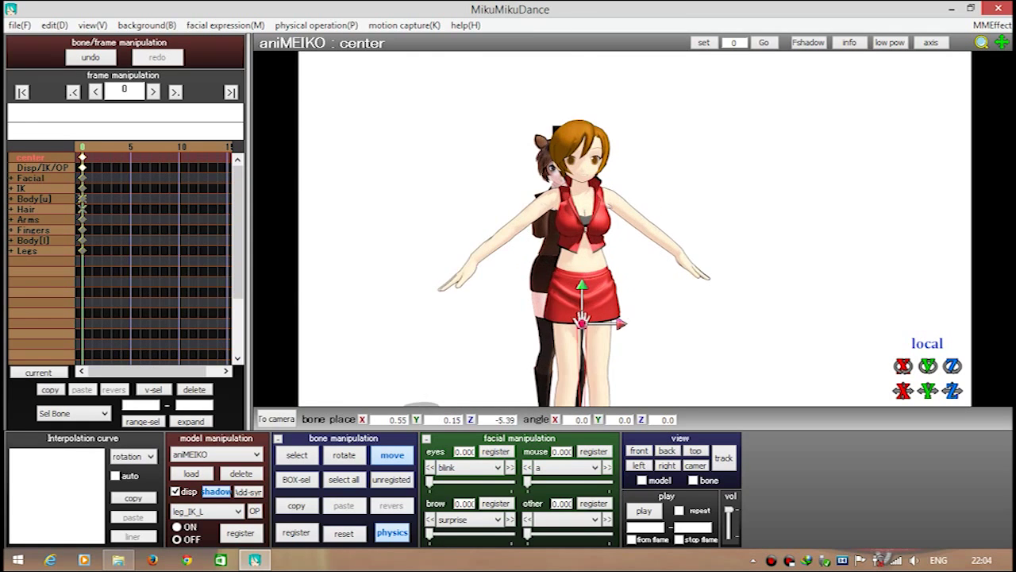
{"action": "scroll", "coordinate": [582, 321], "scroll_direction": "up", "scroll_amount": 5}
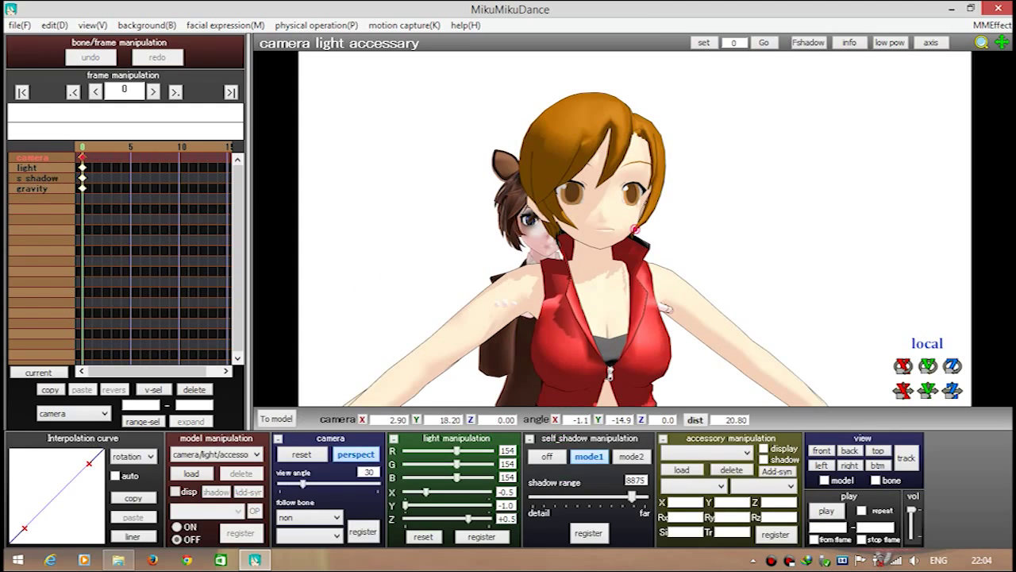
{"action": "scroll", "coordinate": [216, 454], "scroll_direction": "down", "scroll_amount": 1}
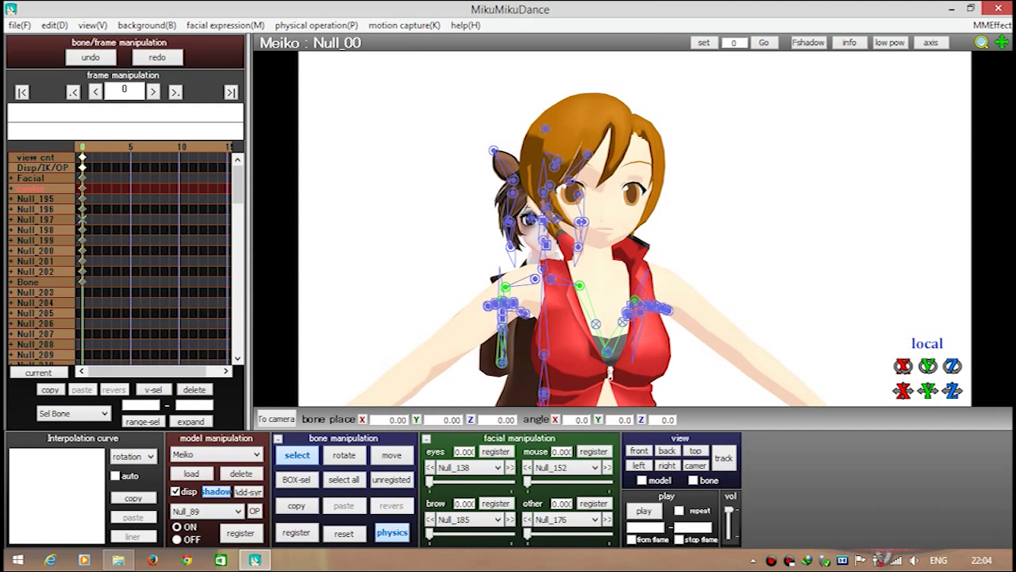
Tilt the head sideways to angle X -1.7, Y -11.3, Z -30.8 toward the shoulder
{"action": "left_click", "coordinate": [36, 209]}
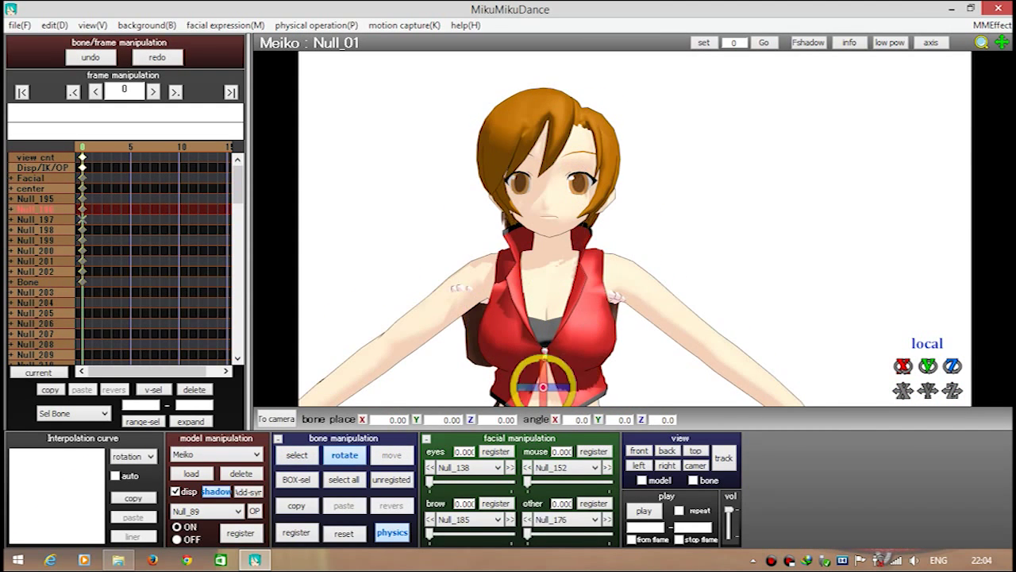
{"action": "scroll", "coordinate": [216, 454], "scroll_direction": "up", "scroll_amount": 1}
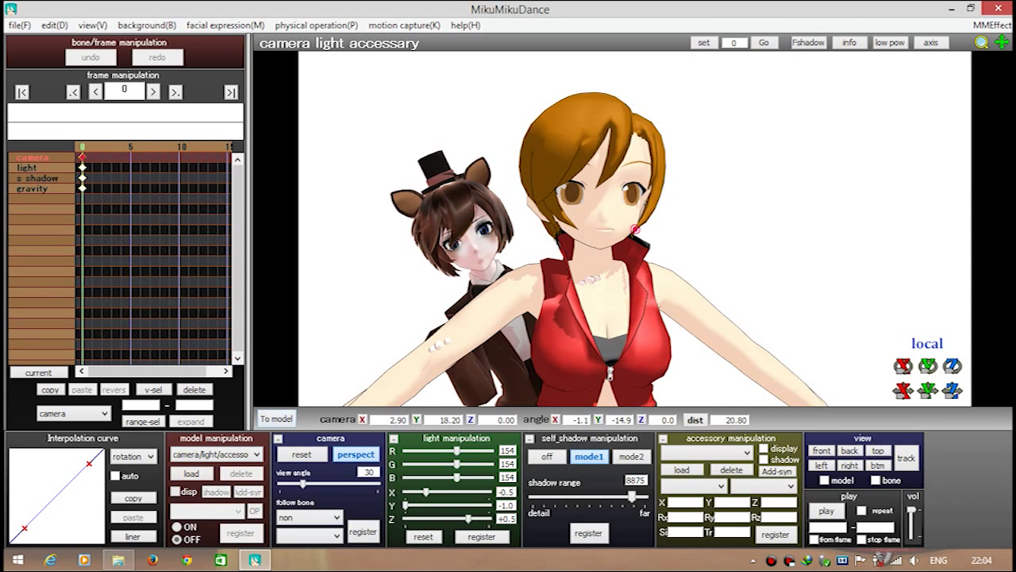
{"action": "scroll", "coordinate": [216, 454], "scroll_direction": "down", "scroll_amount": 1}
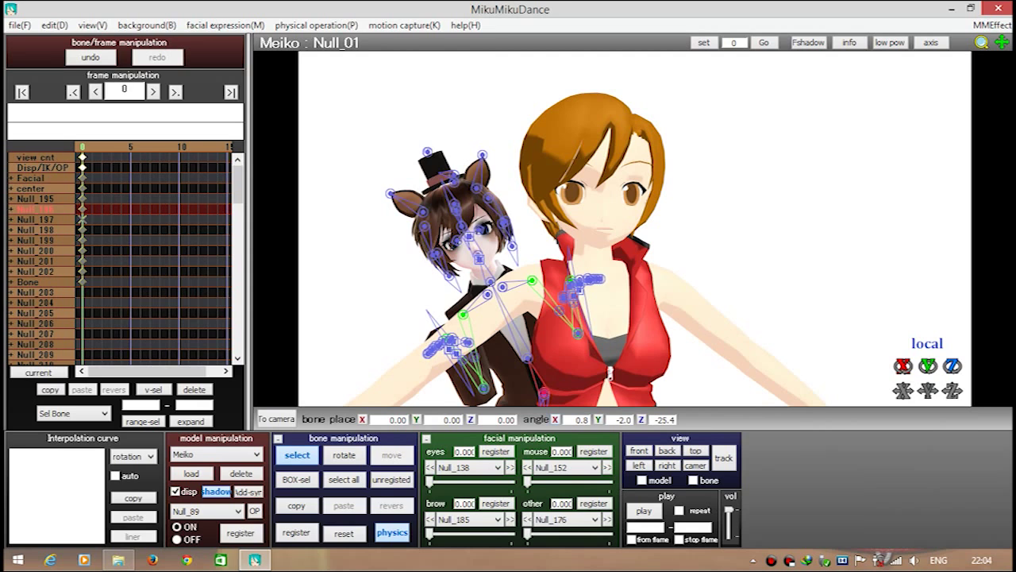
{"action": "key", "text": "ctrl+z"}
{"action": "key", "text": "x"}
{"action": "mouse_move", "coordinate": [542, 268]}
{"action": "left_mouse_down"}
{"action": "mouse_move", "coordinate": [556, 255]}
{"action": "mouse_move", "coordinate": [559, 270]}
{"action": "left_mouse_up"}
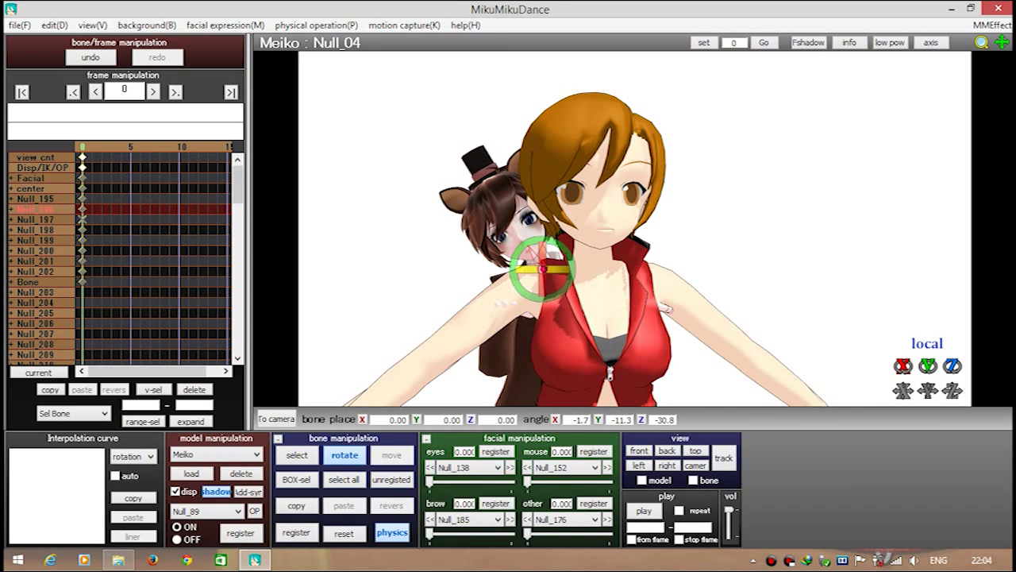
Close the rear character's eyes with morph Null_182 at 1.000 and open the mouth to 0.430
{"action": "left_click", "coordinate": [497, 467]}
{"action": "left_click", "coordinate": [464, 394]}
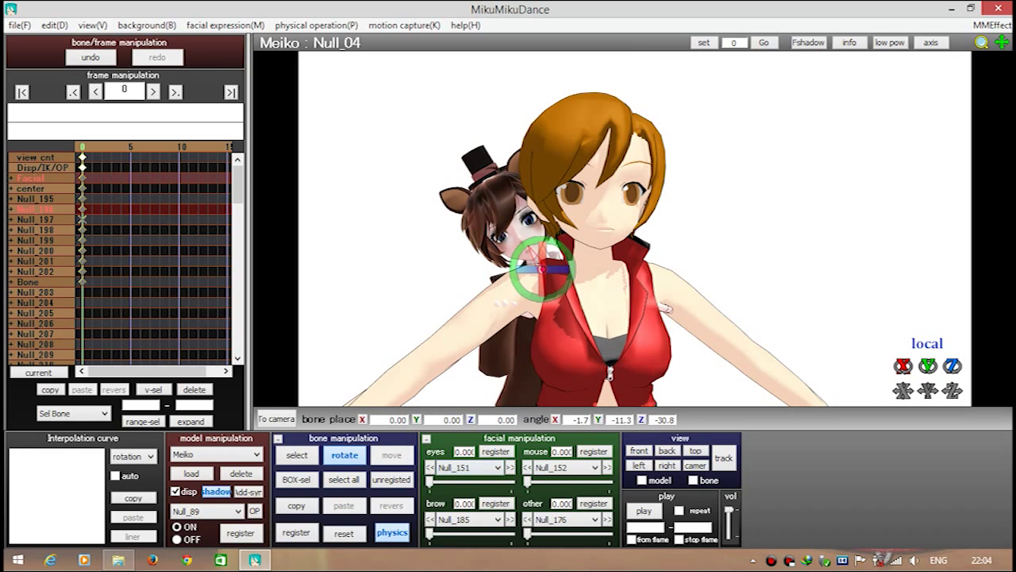
{"action": "left_click", "coordinate": [498, 467]}
{"action": "left_click", "coordinate": [465, 401]}
{"action": "left_click_drag", "start_coordinate": [429, 482], "coordinate": [509, 482]}
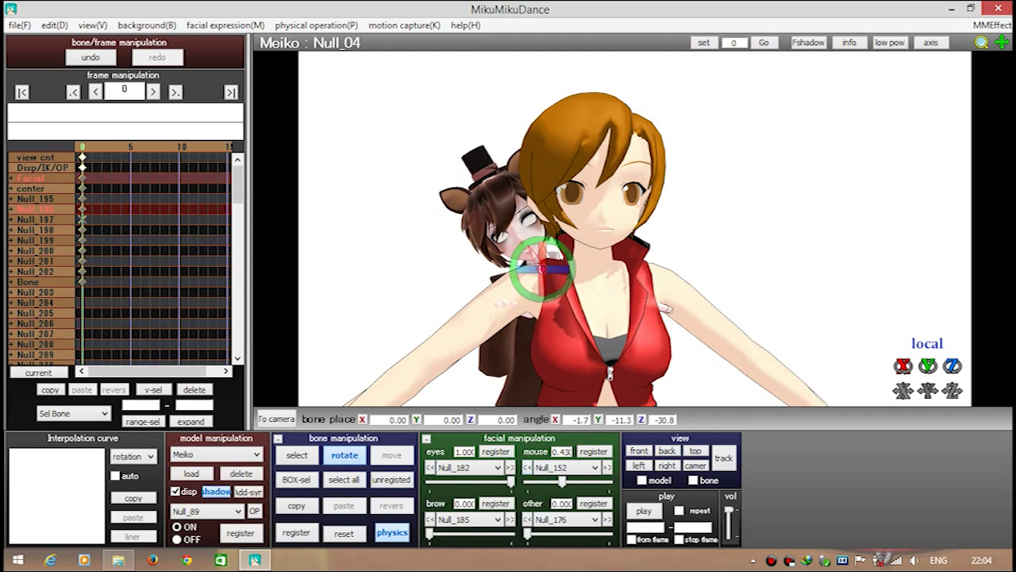
{"action": "left_click", "coordinate": [560, 467]}
Raise and bend the rear character's arm bones so her hand rests on Meiko's shoulder
{"action": "left_click", "coordinate": [297, 455]}
{"action": "left_click", "coordinate": [504, 288]}
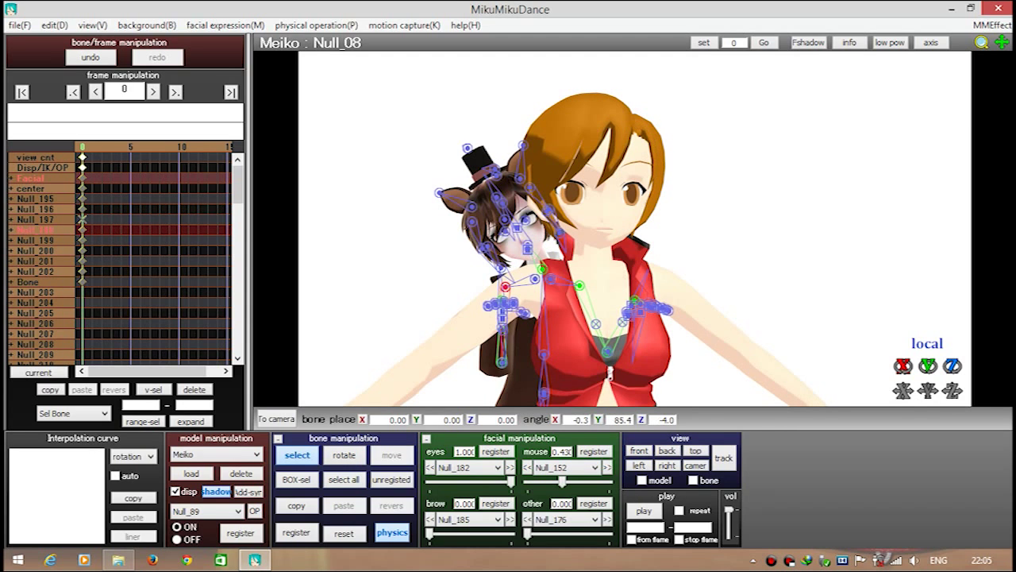
{"action": "left_click", "coordinate": [344, 455]}
{"action": "mouse_move", "coordinate": [499, 283]}
{"action": "left_mouse_down"}
{"action": "mouse_move", "coordinate": [503, 295]}
{"action": "mouse_move", "coordinate": [494, 284]}
{"action": "left_mouse_up"}
{"action": "left_click", "coordinate": [297, 454]}
{"action": "left_click", "coordinate": [580, 285]}
{"action": "left_click", "coordinate": [344, 454]}
{"action": "left_click_drag", "start_coordinate": [580, 285], "coordinate": [584, 292]}
{"action": "left_click", "coordinate": [297, 454]}
{"action": "scroll", "coordinate": [580, 238], "scroll_direction": "up", "scroll_amount": 4}
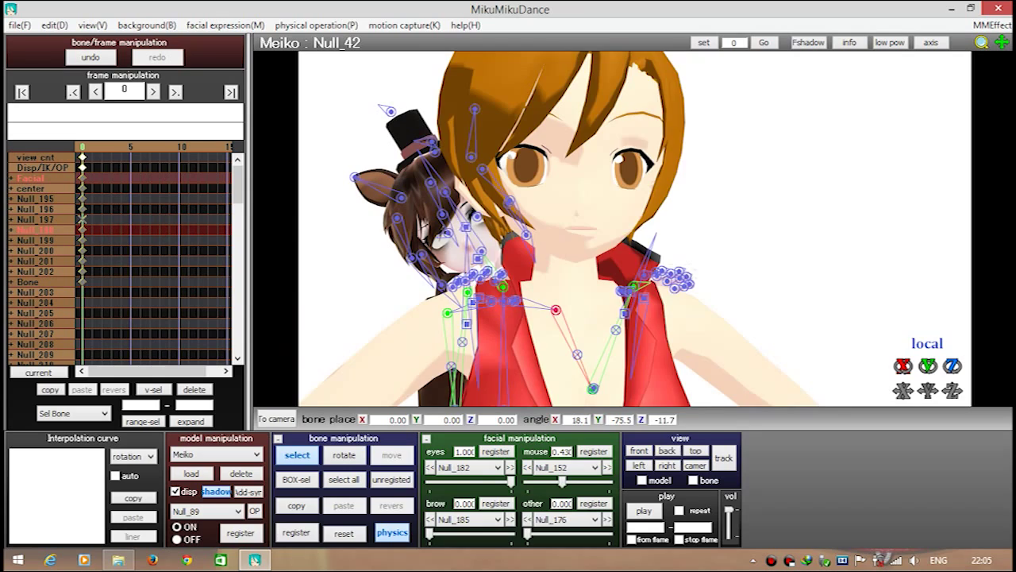
{"action": "scroll", "coordinate": [580, 238], "scroll_direction": "up", "scroll_amount": 5}
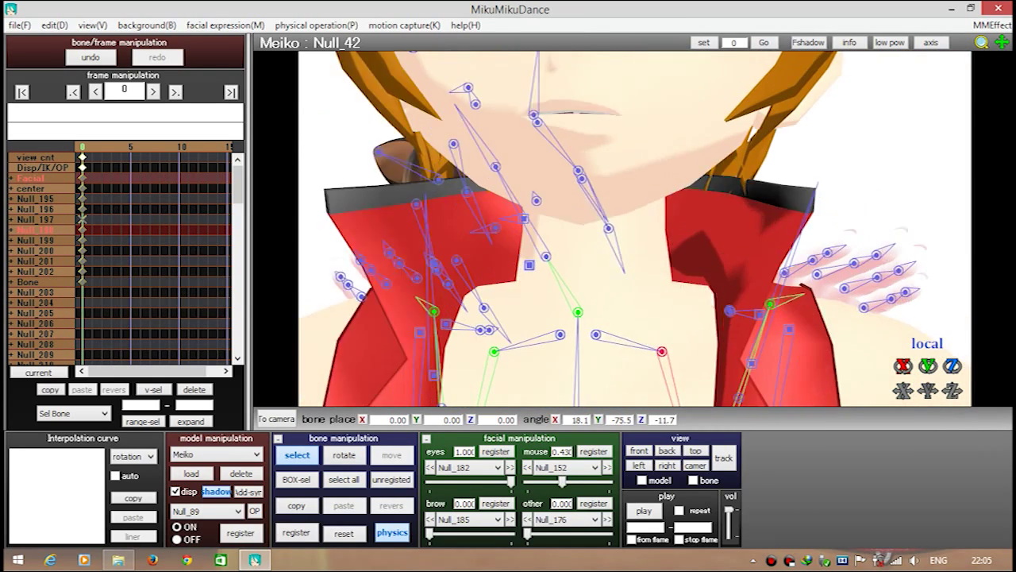
{"action": "right_click_drag", "start_coordinate": [636, 238], "coordinate": [604, 239]}
Rotate the rear character's hand so it lies over Meiko's shoulder
{"action": "left_click", "coordinate": [705, 264]}
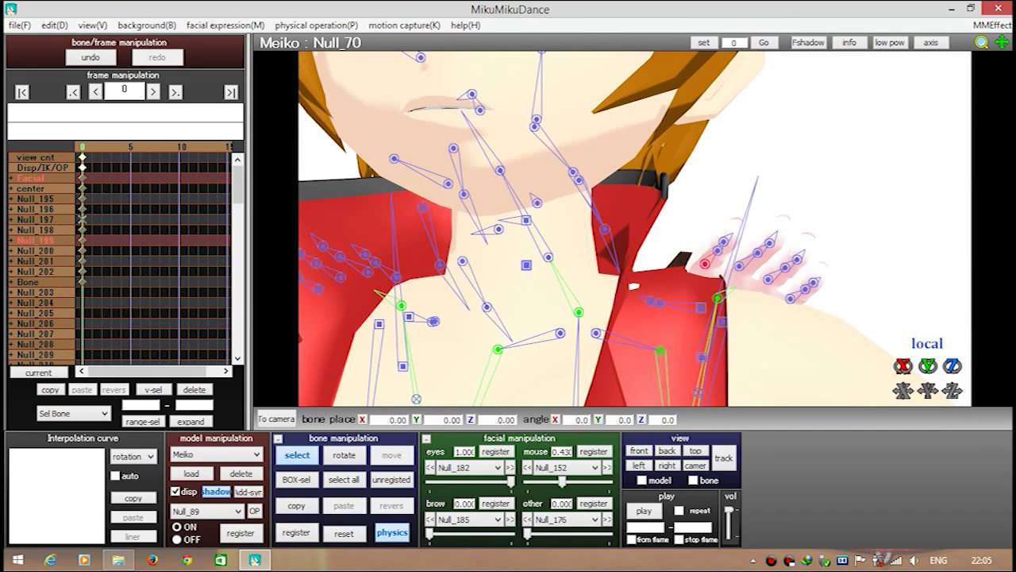
{"action": "key", "text": "x"}
{"action": "left_click_drag", "start_coordinate": [705, 238], "coordinate": [778, 286]}
{"action": "key", "text": "z"}
{"action": "key", "text": "x"}
{"action": "key", "text": "z"}
{"action": "key", "text": "x"}
{"action": "key", "text": "z"}
{"action": "key", "text": "x"}
{"action": "key", "text": "z"}
{"action": "key", "text": "x"}
Curl each finger bone individually so the fingers wrap over the shoulder
{"action": "key", "text": "z"}
{"action": "left_click", "coordinate": [778, 286]}
{"action": "key", "text": "x"}
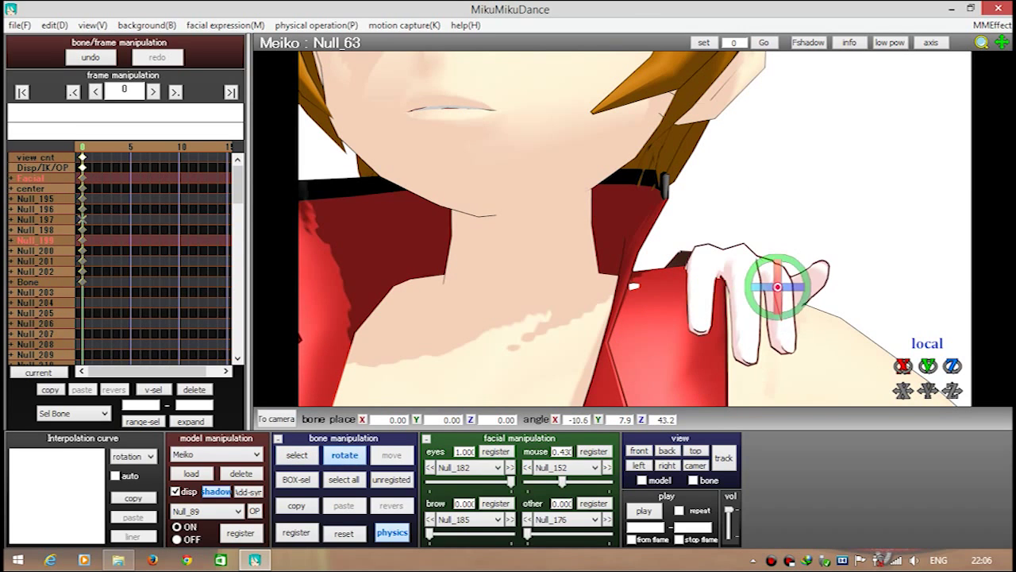
{"action": "key", "text": "z"}
{"action": "key", "text": "x"}
{"action": "left_click_drag", "start_coordinate": [781, 321], "coordinate": [814, 333]}
{"action": "key", "text": "z"}
{"action": "key", "text": "x"}
{"action": "key", "text": "z"}
{"action": "key", "text": "x"}
{"action": "key", "text": "z"}
{"action": "key", "text": "x"}
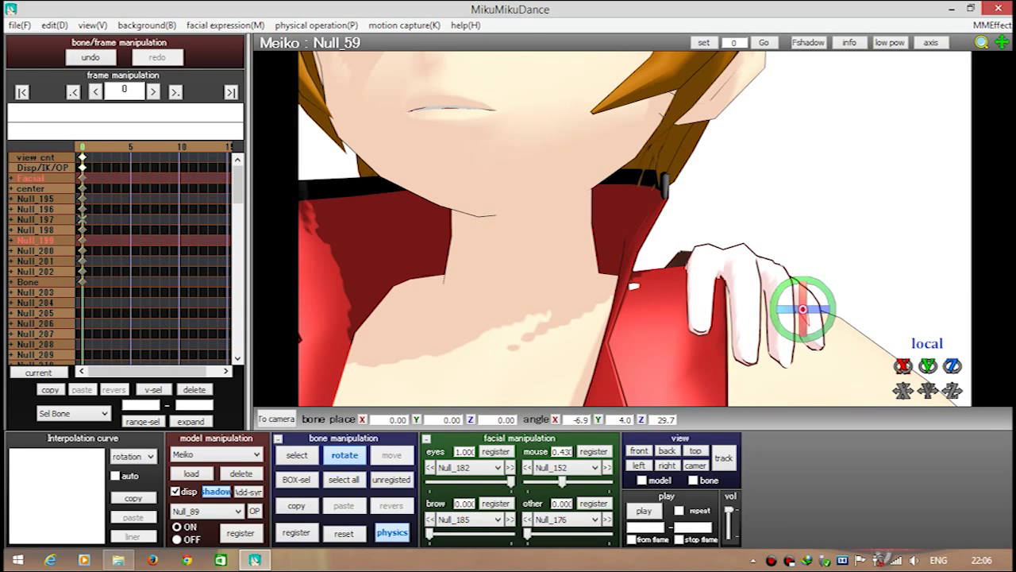
Turn the rear character's other hand onto Meiko's shoulder
{"action": "key", "text": "z"}
{"action": "key", "text": "x"}
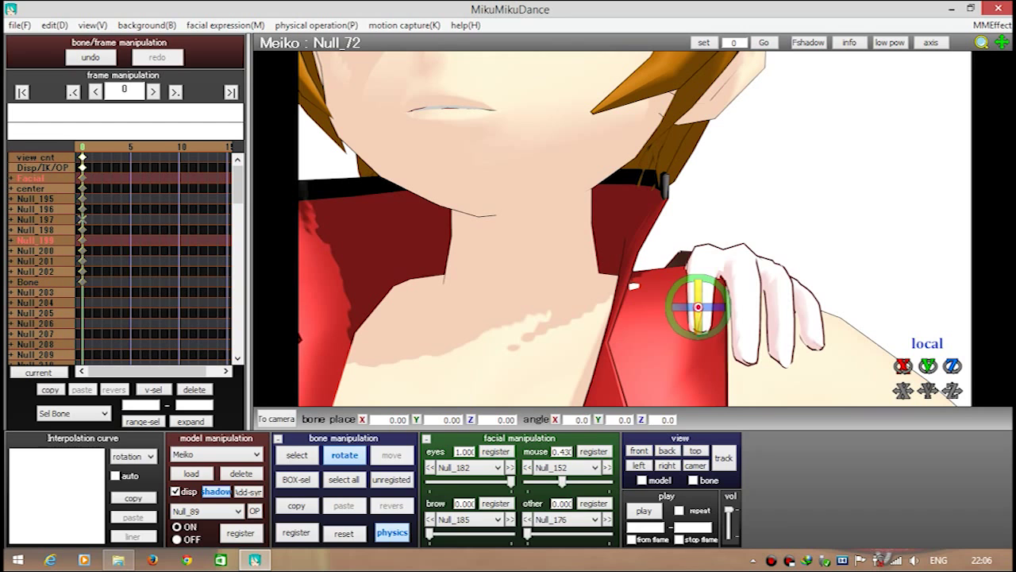
{"action": "key", "text": "z"}
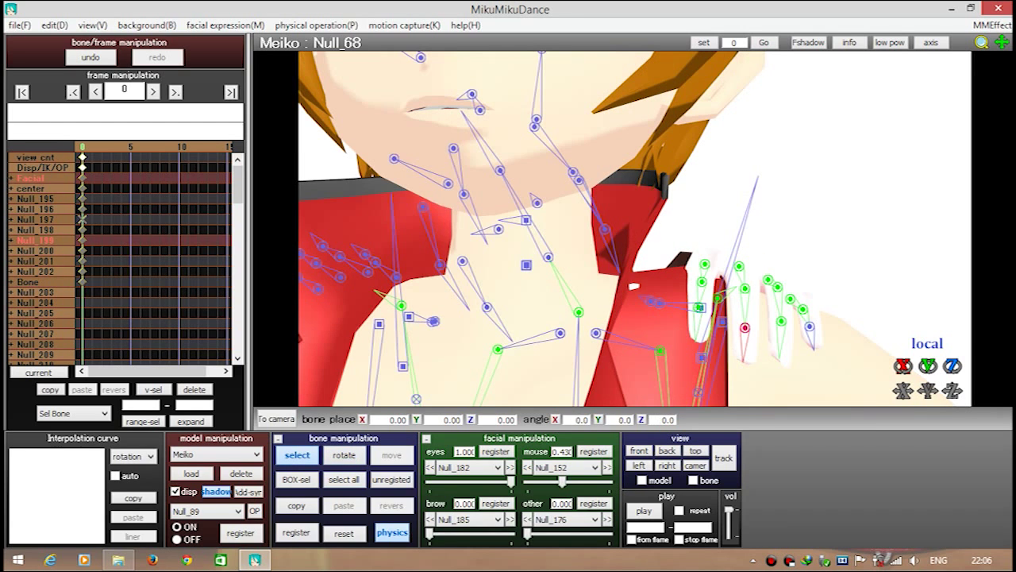
{"action": "key", "text": "x"}
{"action": "mouse_move", "coordinate": [935, 355]}
{"action": "right_mouse_down"}
{"action": "mouse_move", "coordinate": [889, 333]}
{"action": "mouse_move", "coordinate": [943, 343]}
{"action": "right_mouse_up"}
{"action": "key", "text": "z"}
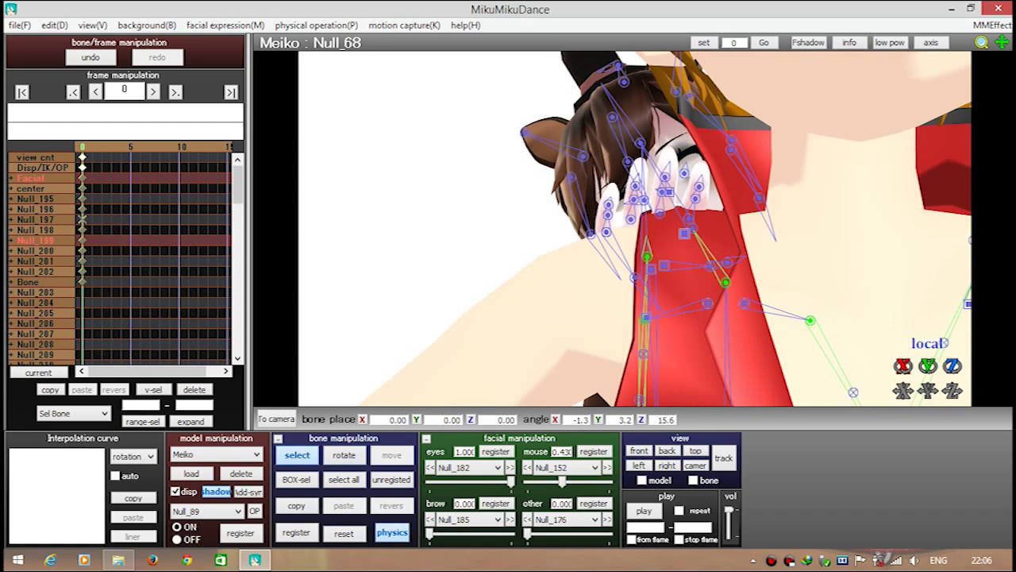
{"action": "left_click", "coordinate": [606, 232]}
{"action": "key", "text": "x"}
{"action": "mouse_move", "coordinate": [606, 232]}
{"action": "left_mouse_down"}
{"action": "mouse_move", "coordinate": [623, 254]}
{"action": "mouse_move", "coordinate": [606, 232]}
{"action": "left_mouse_up"}
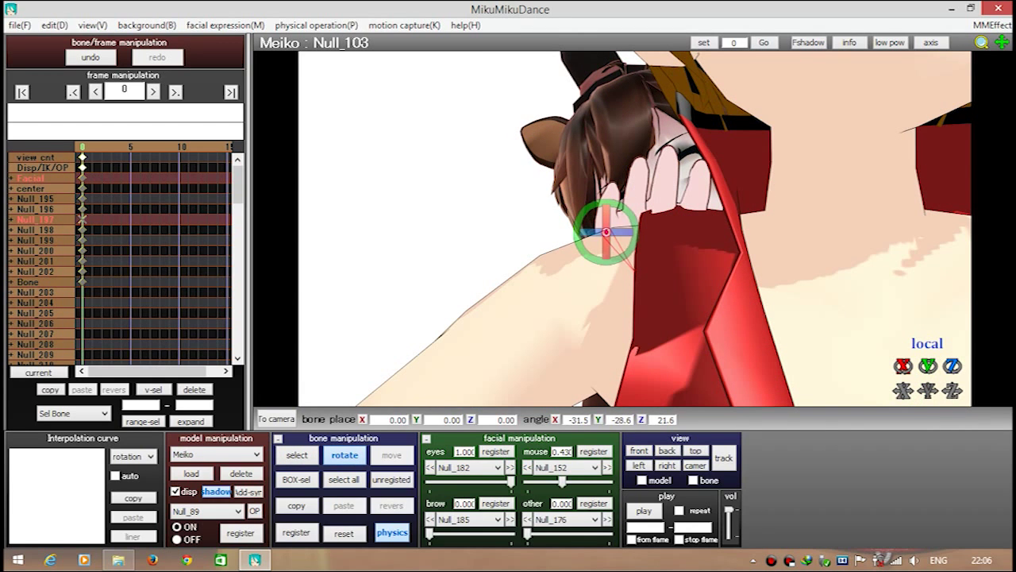
{"action": "key", "text": "z"}
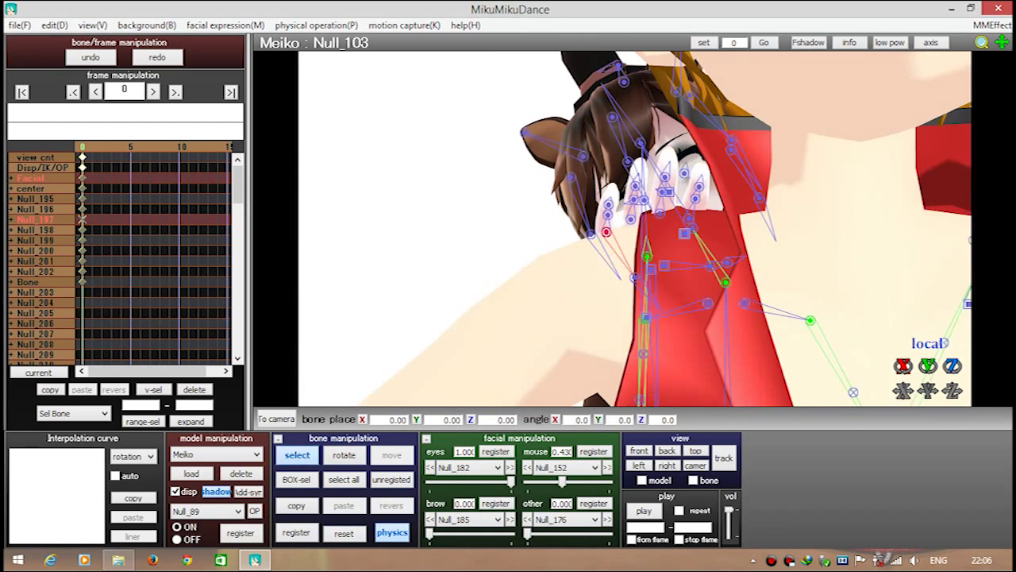
{"action": "left_click_drag", "start_coordinate": [606, 232], "coordinate": [607, 227]}
{"action": "key", "text": "x"}
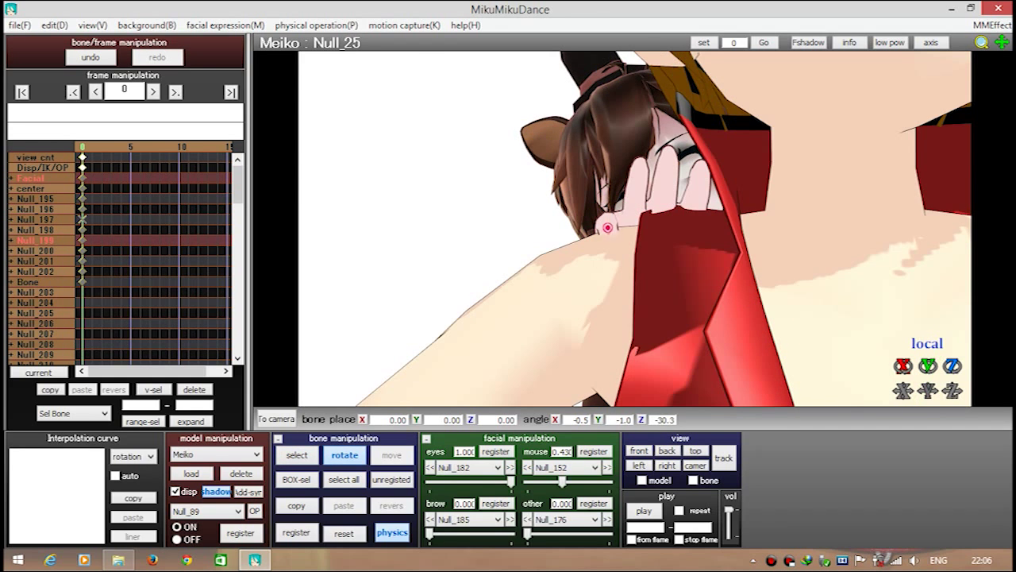
Curl the first fingers of that hand around Meiko's shoulder
{"action": "key", "text": "z"}
{"action": "key", "text": "x"}
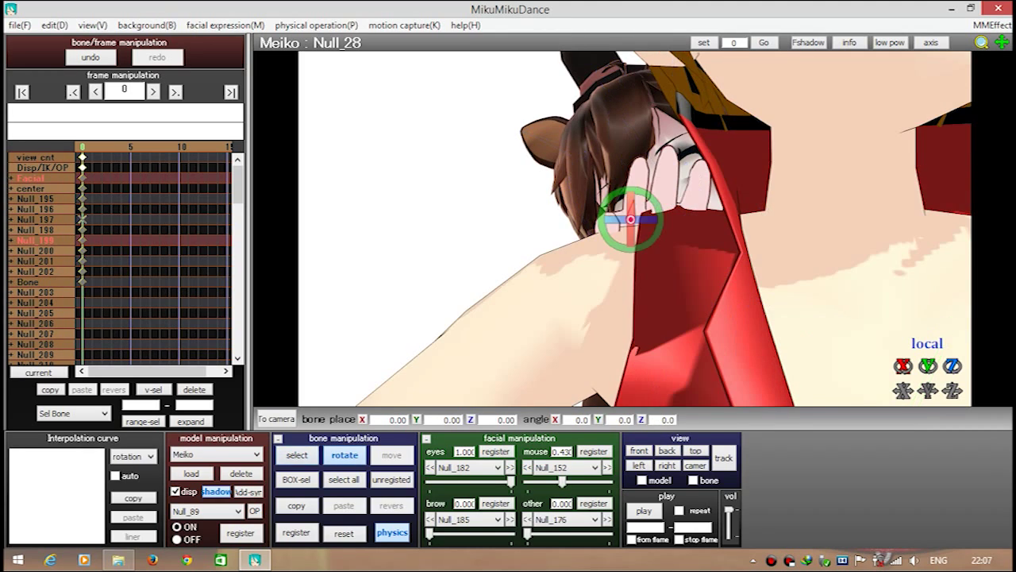
{"action": "key", "text": "c"}
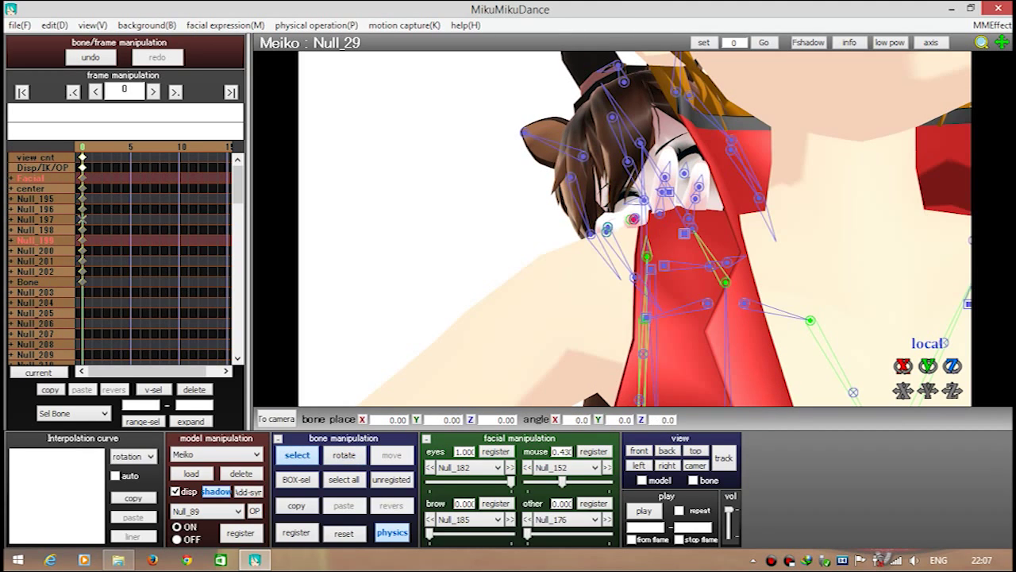
{"action": "key", "text": "x"}
{"action": "left_click_drag", "start_coordinate": [632, 220], "coordinate": [637, 225]}
{"action": "key", "text": "c"}
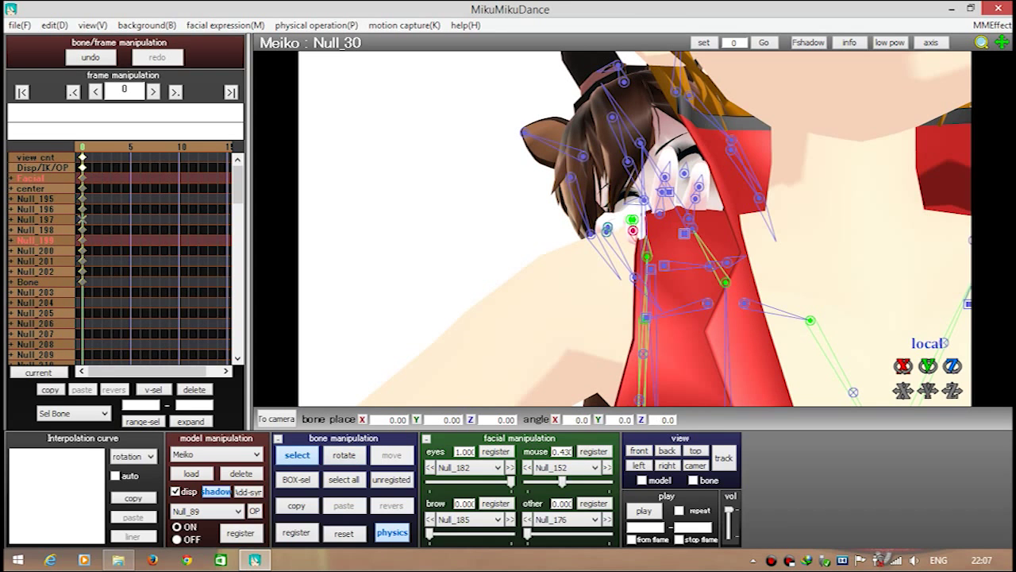
{"action": "key", "text": "x"}
{"action": "key", "text": "c"}
{"action": "left_click", "coordinate": [659, 213]}
{"action": "key", "text": "x"}
{"action": "left_click_drag", "start_coordinate": [659, 213], "coordinate": [640, 205]}
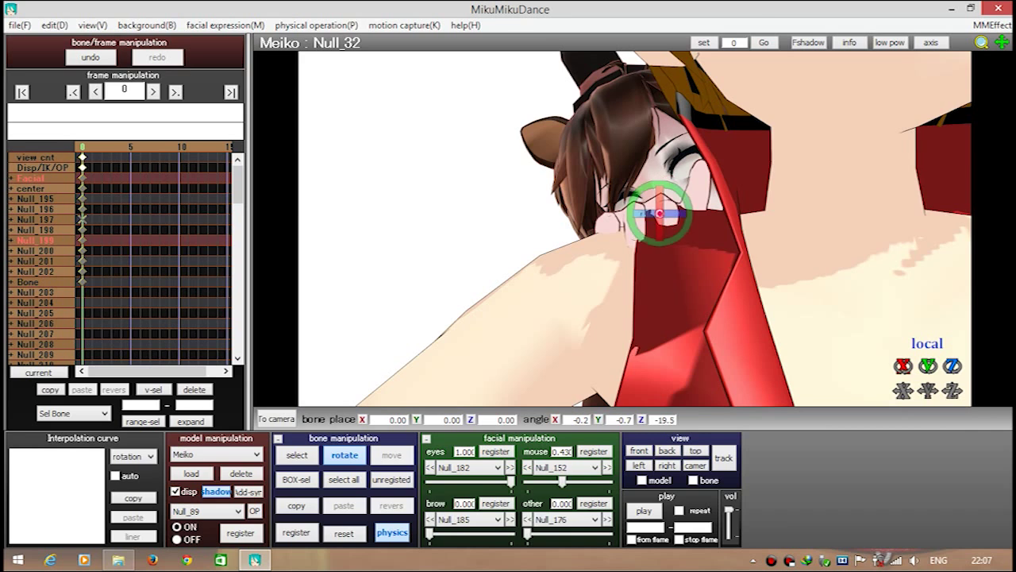
Bend the remaining finger joints over the shoulder and return to camera mode
{"action": "key", "text": "c"}
{"action": "key", "text": "x"}
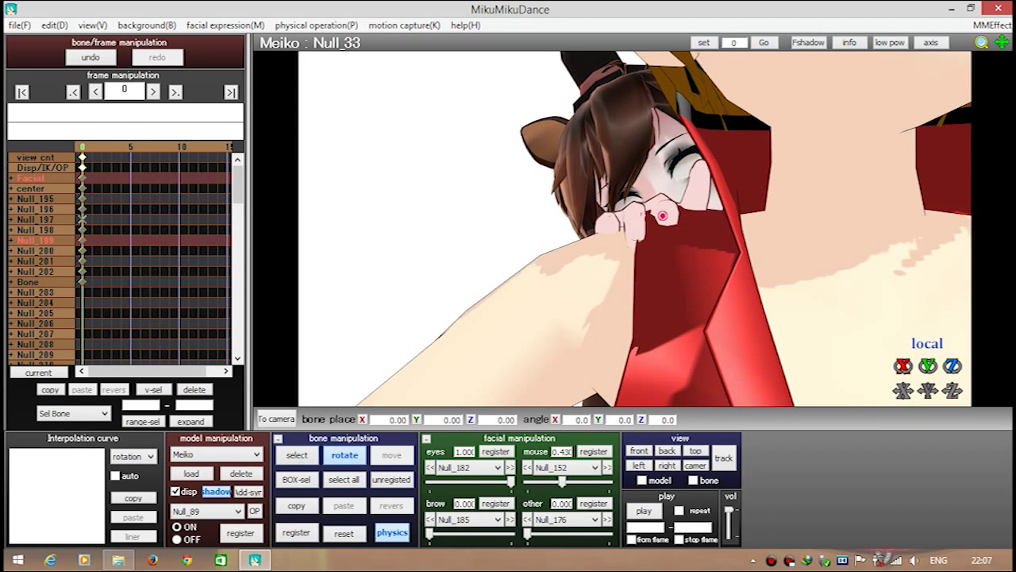
{"action": "key", "text": "c"}
{"action": "key", "text": "x"}
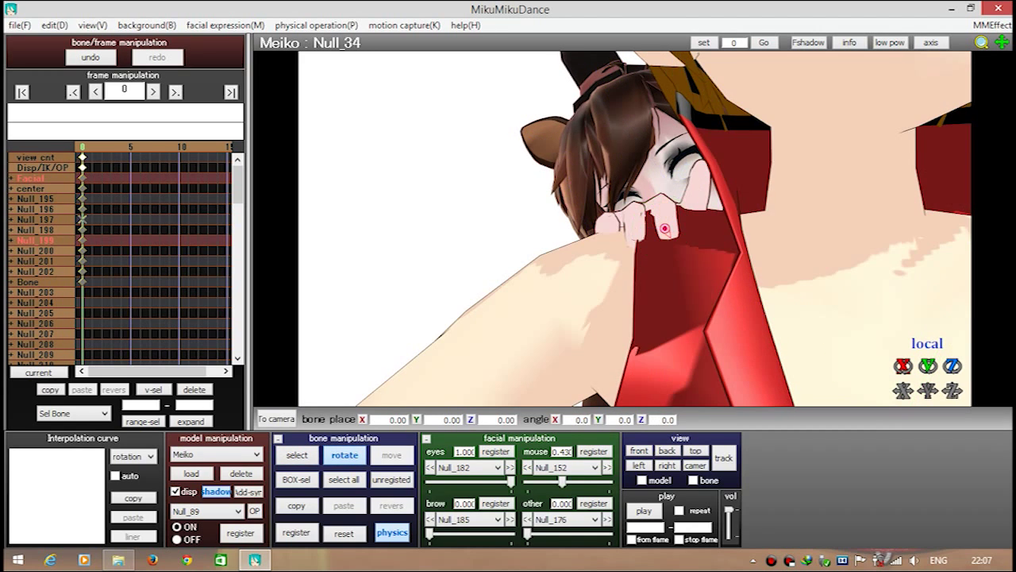
{"action": "key", "text": "c"}
{"action": "left_click", "coordinate": [689, 217]}
{"action": "key", "text": "x"}
{"action": "left_click_drag", "start_coordinate": [689, 216], "coordinate": [714, 262]}
{"action": "key", "text": "c"}
{"action": "key", "text": "x"}
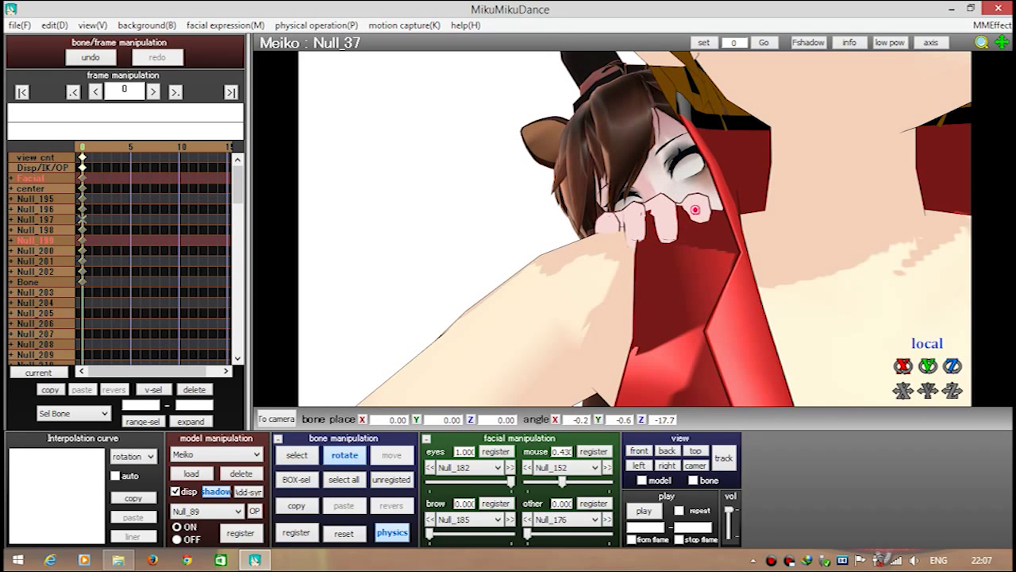
{"action": "key", "text": "c"}
{"action": "left_click", "coordinate": [698, 213]}
{"action": "key", "text": "x"}
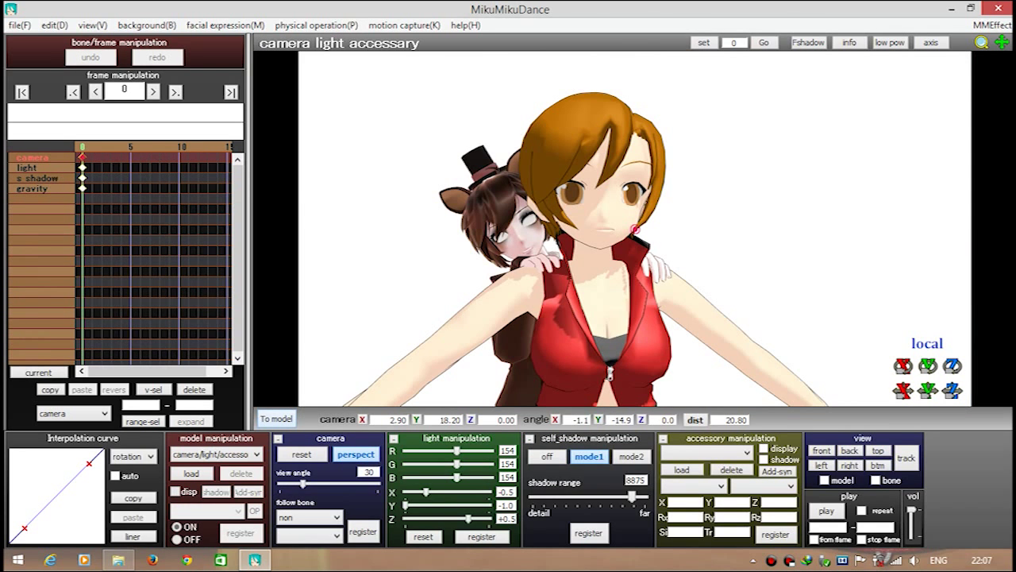
Select aniMEIKO and lower her right and left arms to her sides
{"action": "scroll", "coordinate": [216, 454], "scroll_direction": "down", "scroll_amount": 1}
{"action": "left_click", "coordinate": [216, 455]}
{"action": "left_click", "coordinate": [215, 490]}
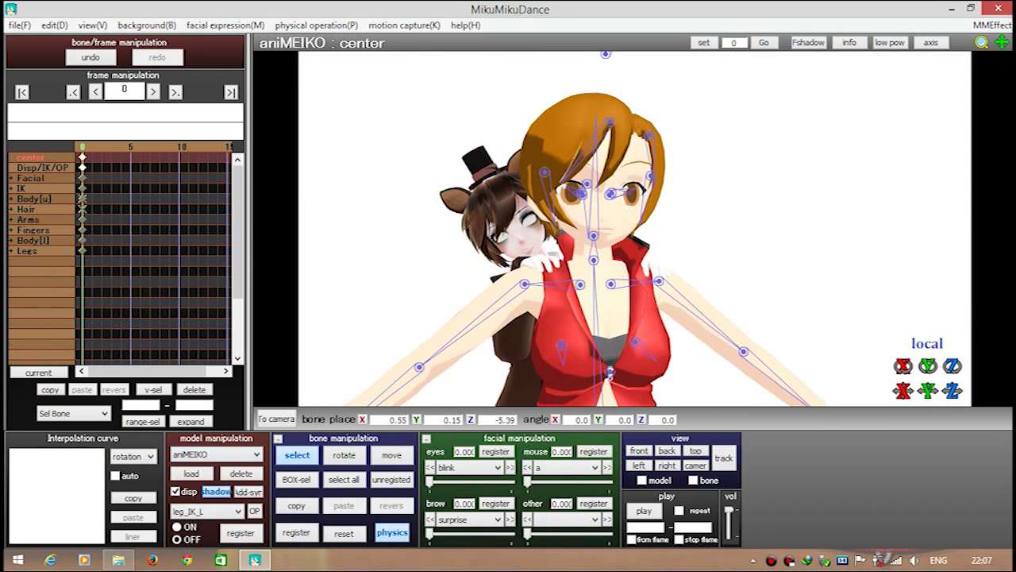
{"action": "key", "text": "x"}
{"action": "left_click_drag", "start_coordinate": [521, 318], "coordinate": [556, 309]}
{"action": "left_click", "coordinate": [659, 281]}
{"action": "key", "text": "x"}
{"action": "left_click_drag", "start_coordinate": [662, 315], "coordinate": [628, 308]}
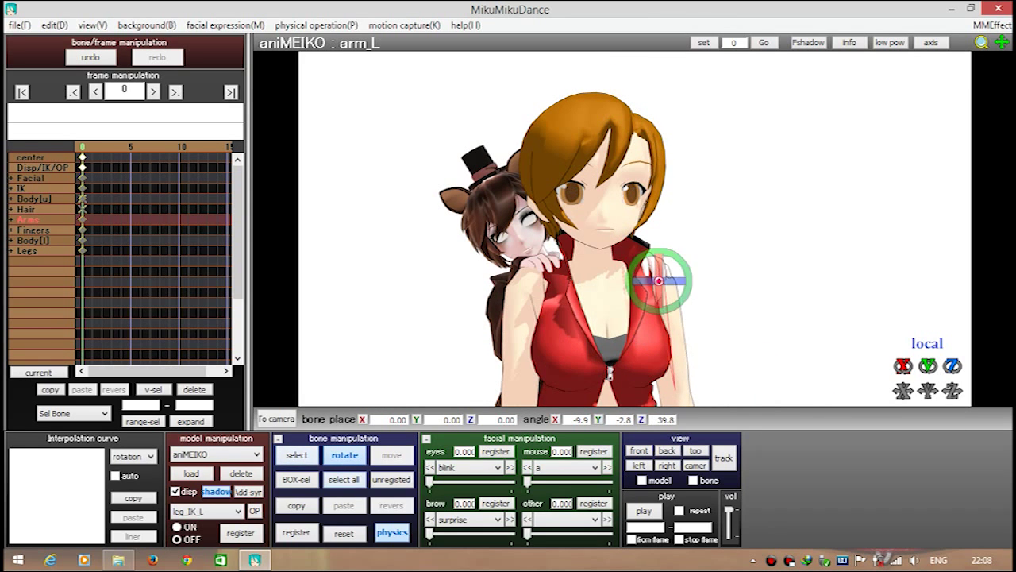
Turn aniMEIKO's neck slightly, swing her right eye sideways and pick the left eye
{"action": "left_click", "coordinate": [594, 260]}
{"action": "key", "text": "x"}
{"action": "left_click_drag", "start_coordinate": [611, 238], "coordinate": [576, 239]}
{"action": "key", "text": "c"}
{"action": "left_click", "coordinate": [576, 192]}
{"action": "key", "text": "x"}
{"action": "left_click_drag", "start_coordinate": [576, 192], "coordinate": [608, 193]}
{"action": "key", "text": "c"}
{"action": "left_click", "coordinate": [606, 193]}
Turn Meiko's left eye sideways and set the pupil eye morph to full strength
{"action": "key", "text": "x"}
{"action": "key", "text": "c"}
{"action": "key", "text": "x"}
{"action": "left_click", "coordinate": [468, 467]}
{"action": "left_click", "coordinate": [456, 460]}
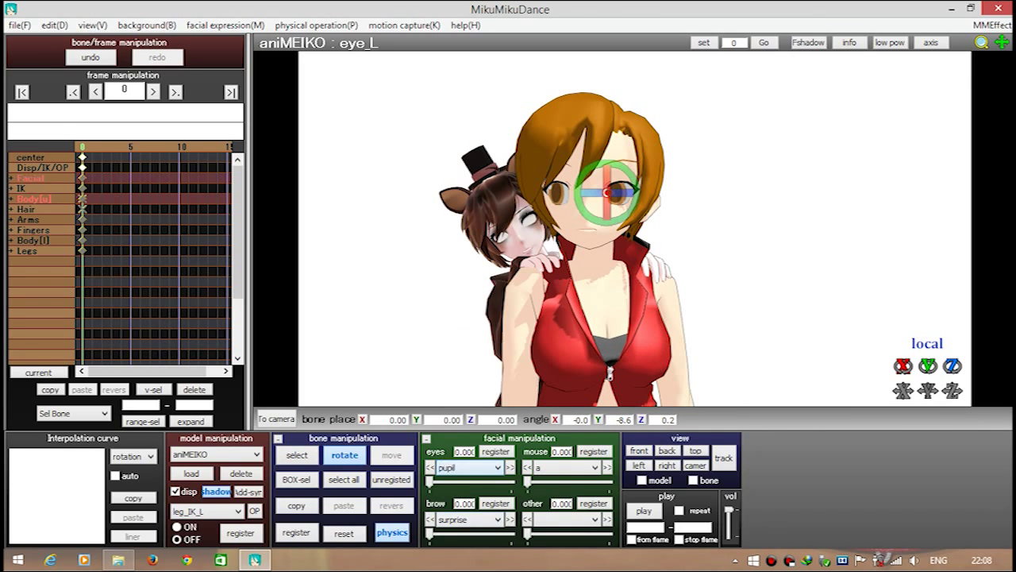
{"action": "left_click_drag", "start_coordinate": [430, 481], "coordinate": [511, 481]}
Try the fool2 and omega mouth shapes, then open the mouth with regret
{"action": "left_click", "coordinate": [562, 467]}
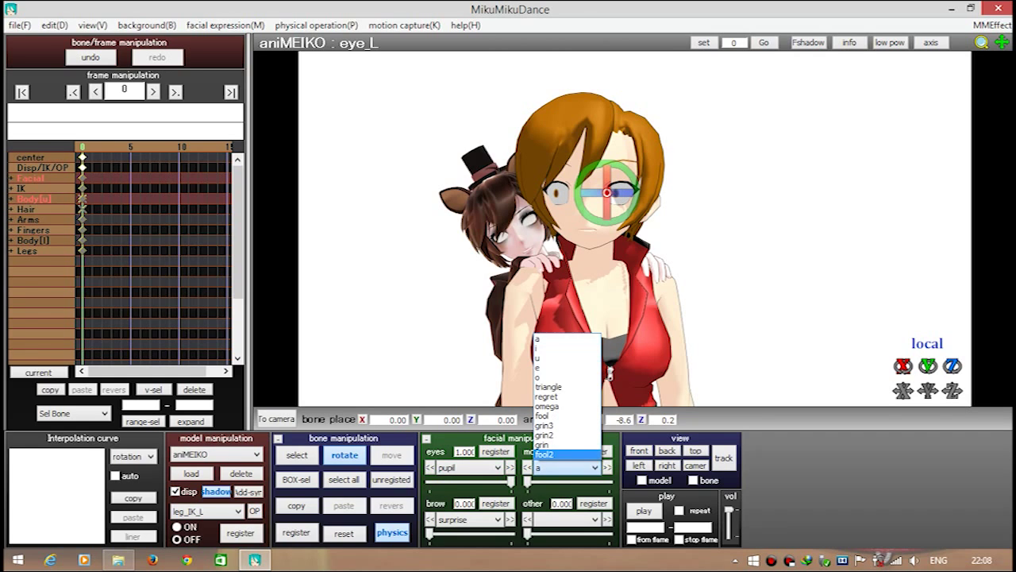
{"action": "left_click", "coordinate": [560, 453]}
{"action": "left_click", "coordinate": [561, 467]}
{"action": "left_click", "coordinate": [560, 406]}
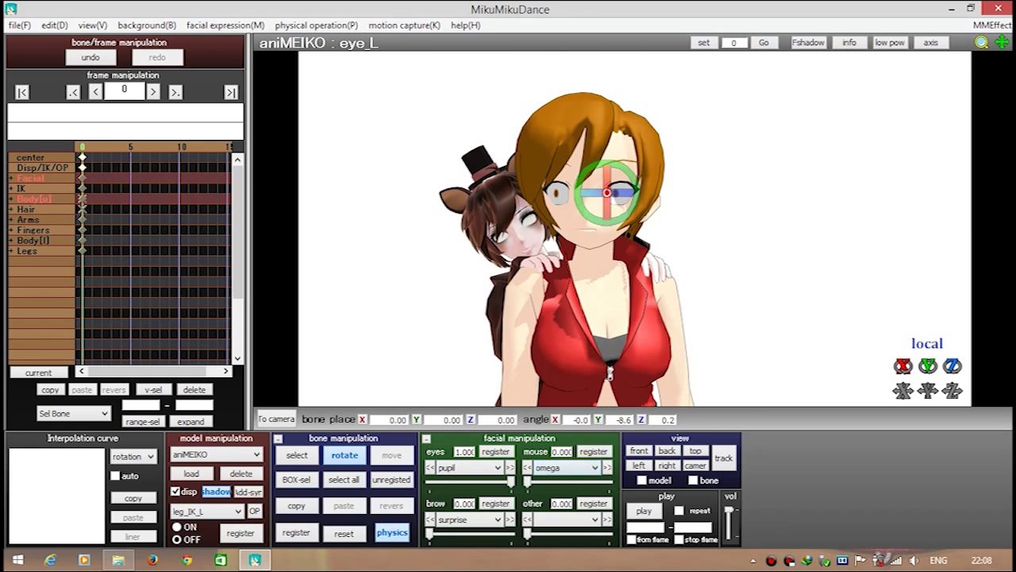
{"action": "left_click", "coordinate": [561, 467]}
{"action": "left_click", "coordinate": [548, 451]}
{"action": "left_click_drag", "start_coordinate": [527, 481], "coordinate": [598, 481]}
Cycle the mouth through grin, grin3, e and o, settling on e
{"action": "left_click", "coordinate": [562, 467]}
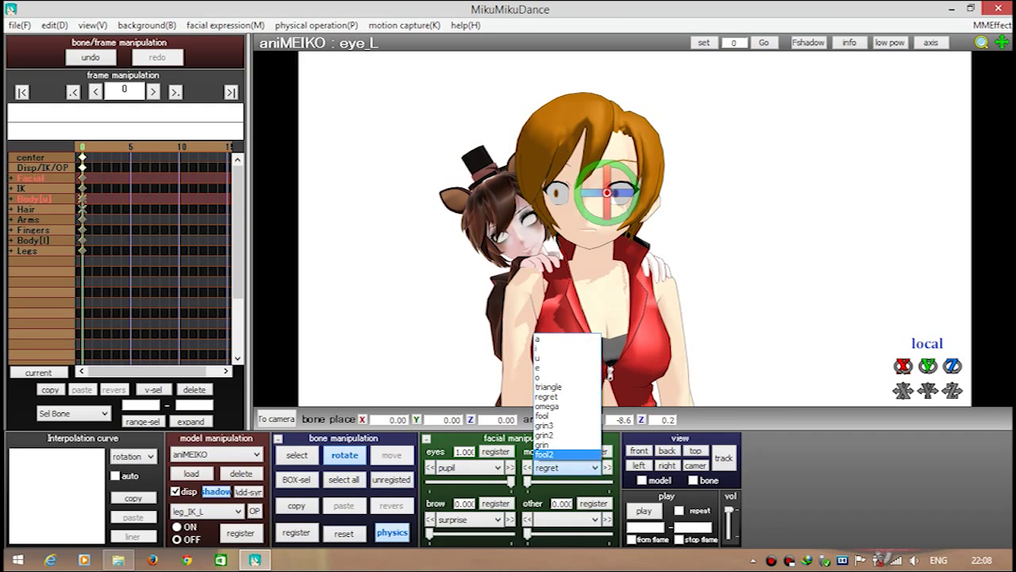
{"action": "left_click", "coordinate": [560, 449]}
{"action": "left_click", "coordinate": [561, 466]}
{"action": "left_click", "coordinate": [559, 458]}
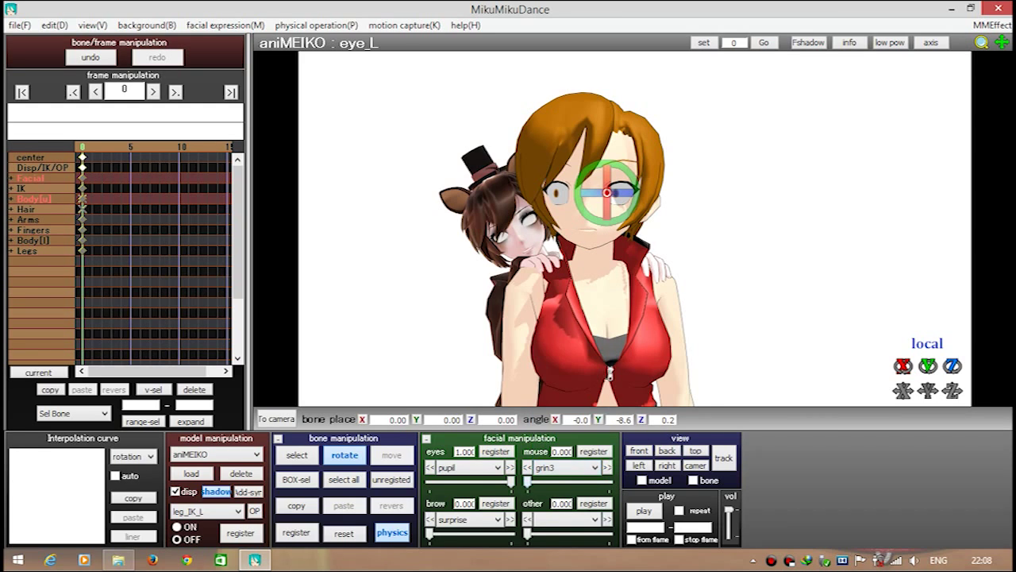
{"action": "left_click", "coordinate": [561, 466]}
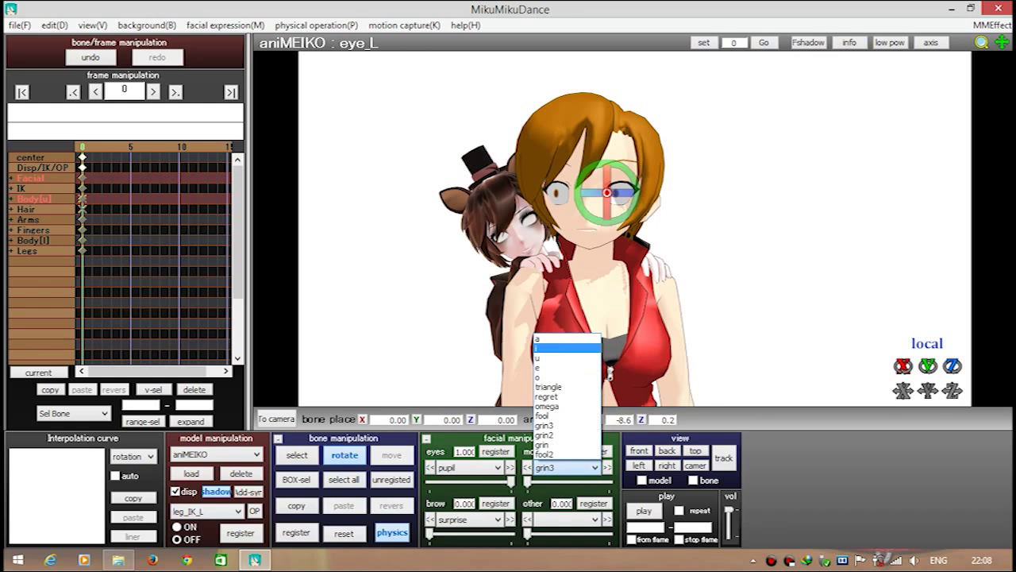
{"action": "left_click", "coordinate": [560, 365]}
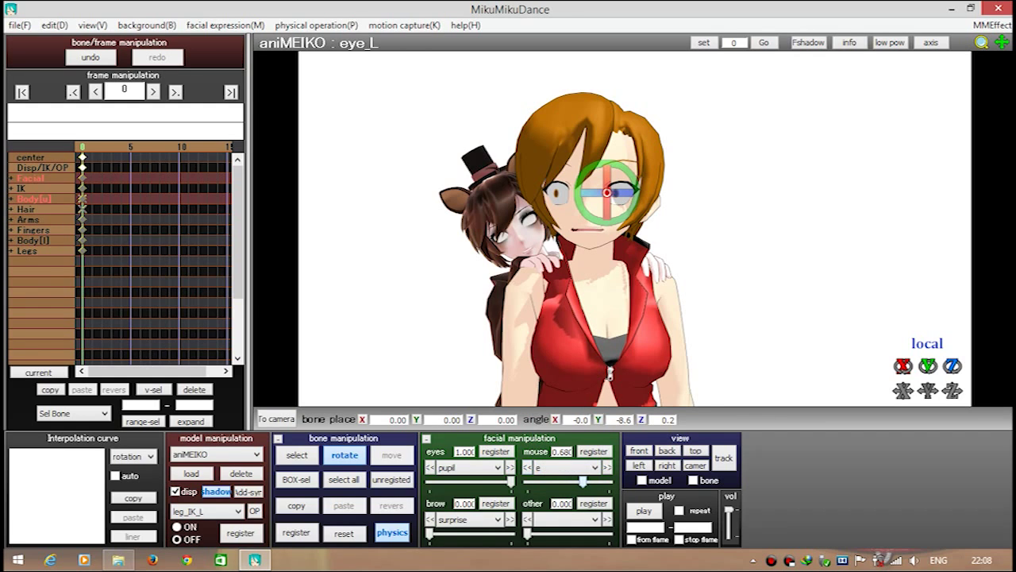
{"action": "left_click", "coordinate": [562, 466]}
{"action": "left_click", "coordinate": [560, 374]}
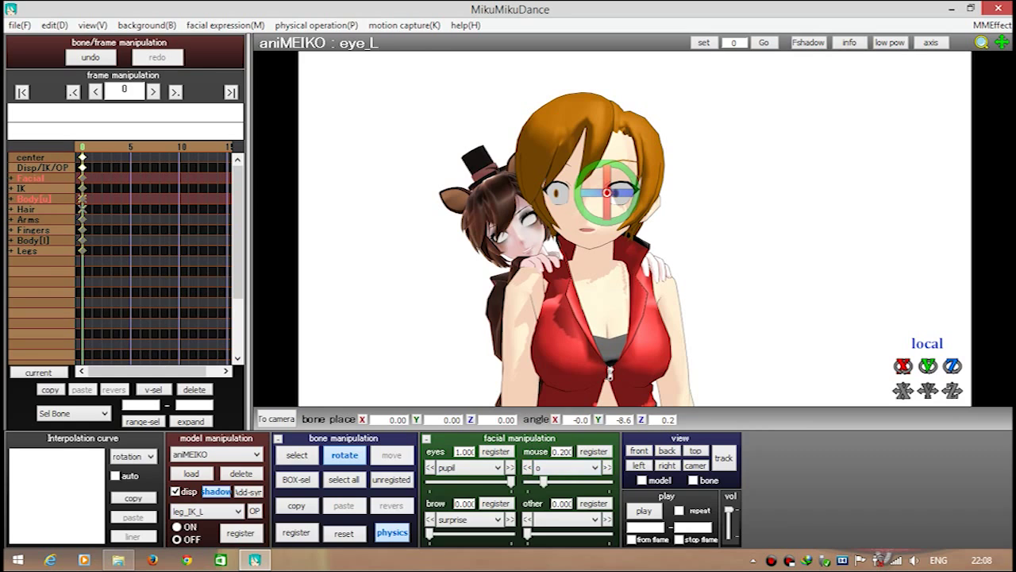
{"action": "left_click", "coordinate": [562, 467]}
{"action": "left_click", "coordinate": [559, 368]}
Make the background black and set the brows to surprise at 1.000 after trying serious and anger
{"action": "left_click", "coordinate": [147, 25]}
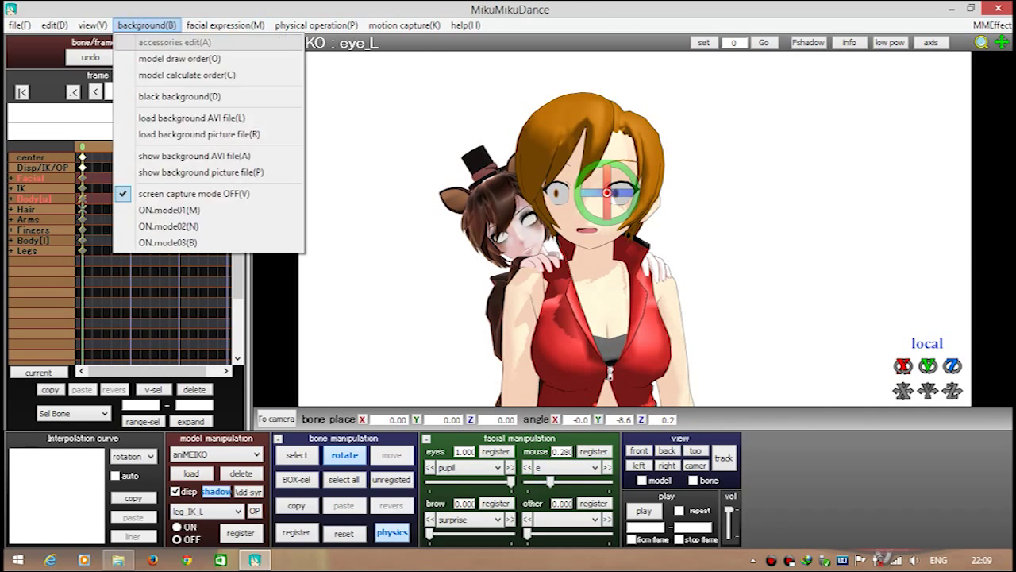
{"action": "left_click", "coordinate": [163, 95]}
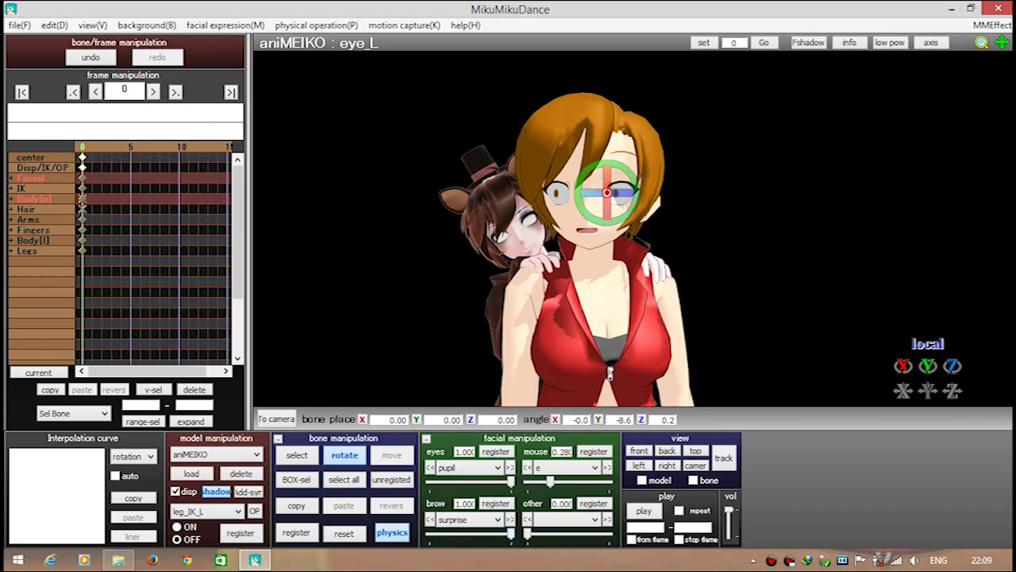
{"action": "left_click", "coordinate": [468, 519]}
{"action": "left_click", "coordinate": [470, 389]}
{"action": "left_click", "coordinate": [469, 519]}
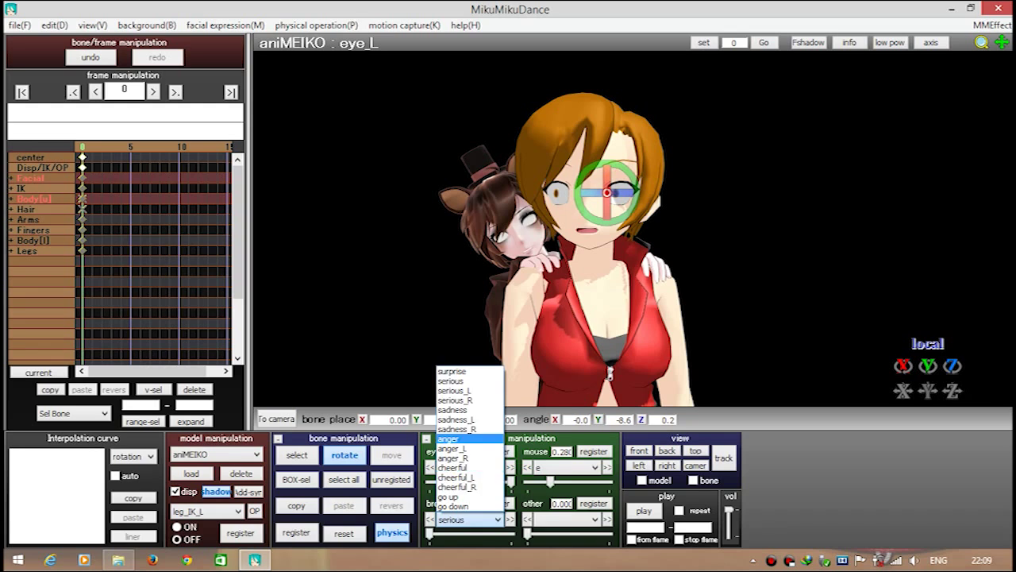
{"action": "left_click", "coordinate": [470, 438]}
{"action": "left_click", "coordinate": [468, 520]}
{"action": "left_click", "coordinate": [470, 413]}
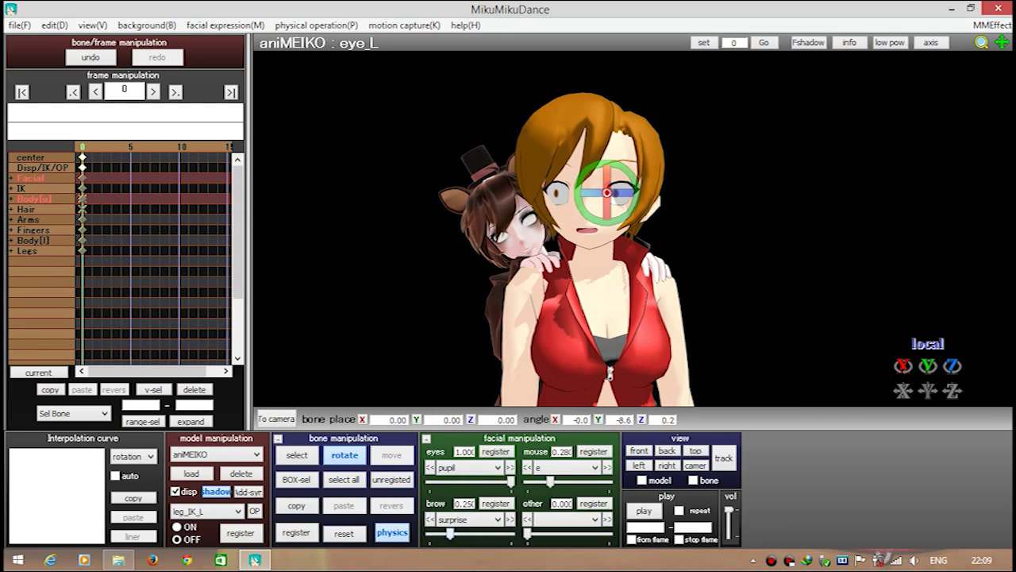
{"action": "left_click_drag", "start_coordinate": [478, 533], "coordinate": [510, 532]}
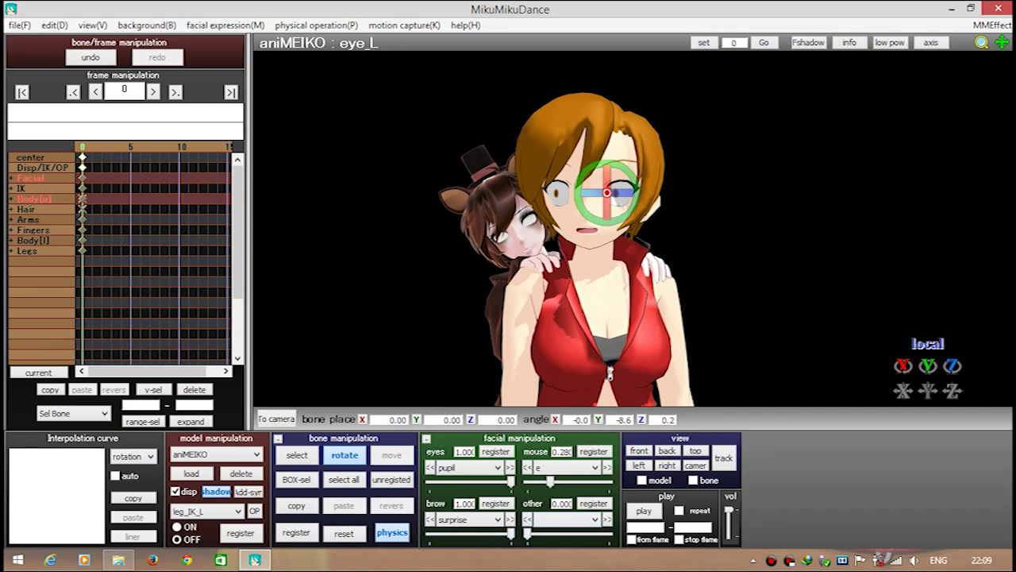
Leave facial editing and switch to camera, light and accessory mode
{"action": "left_click", "coordinate": [561, 519]}
{"action": "left_click", "coordinate": [561, 519]}
{"action": "key", "text": "x"}
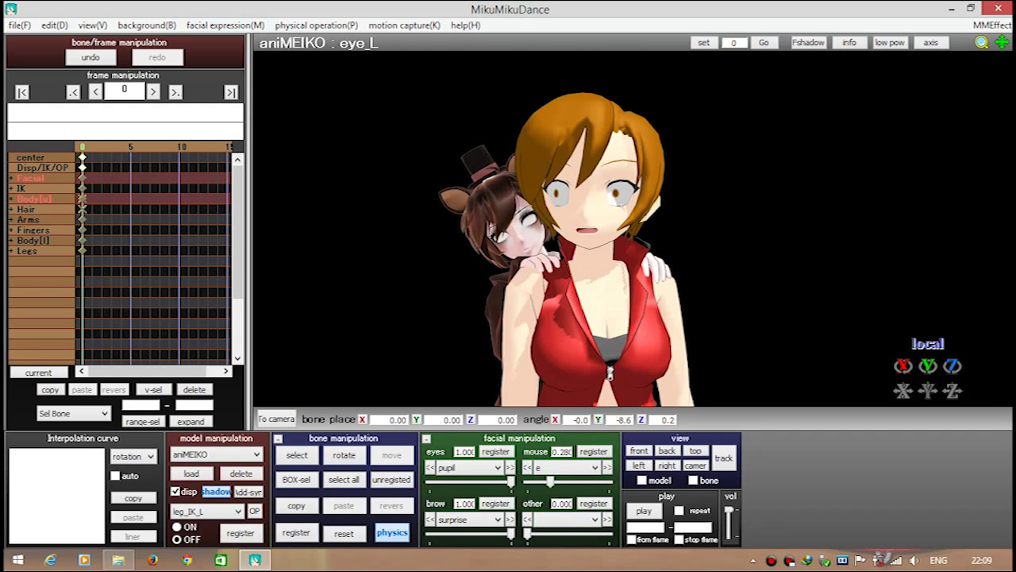
{"action": "left_click", "coordinate": [993, 25]}
{"action": "key", "text": "Escape"}
Load the Diffusion7\Diffusion.x accessory
{"action": "left_click", "coordinate": [275, 418]}
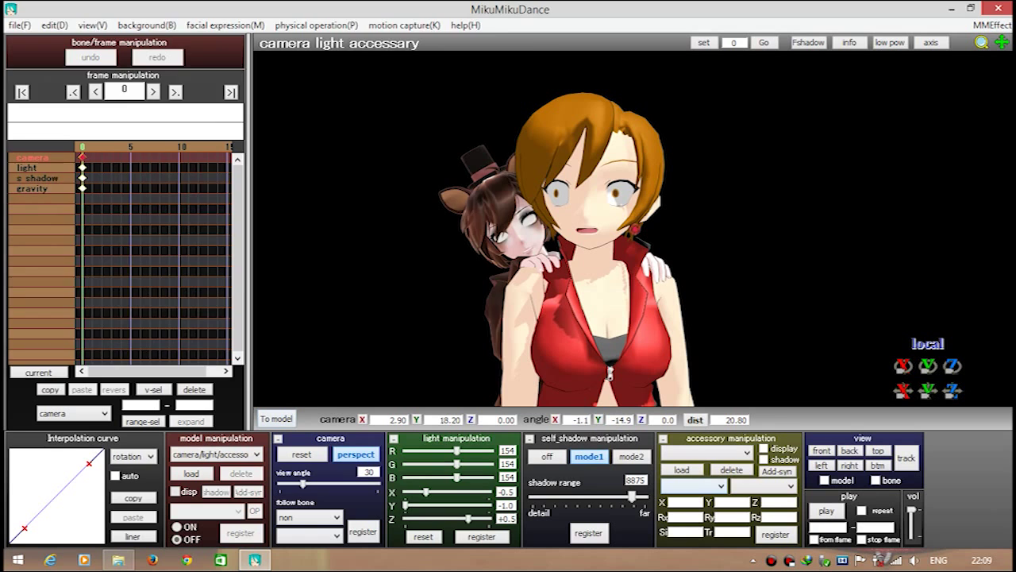
{"action": "left_click", "coordinate": [682, 469]}
{"action": "left_click", "coordinate": [134, 70]}
{"action": "double_click", "coordinate": [170, 238]}
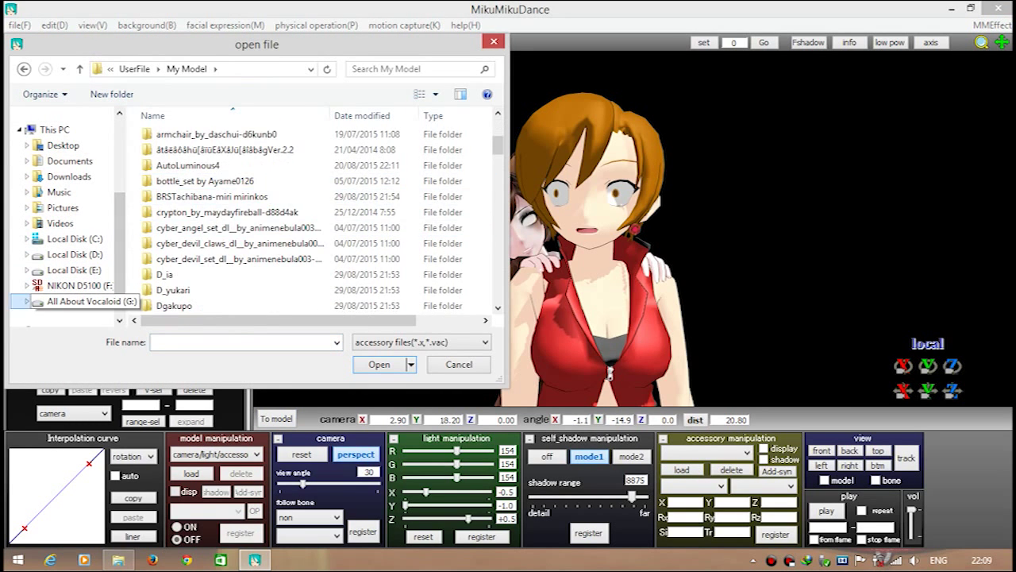
{"action": "left_click", "coordinate": [79, 301]}
{"action": "left_click", "coordinate": [24, 69]}
{"action": "double_click", "coordinate": [182, 165]}
{"action": "double_click", "coordinate": [171, 136]}
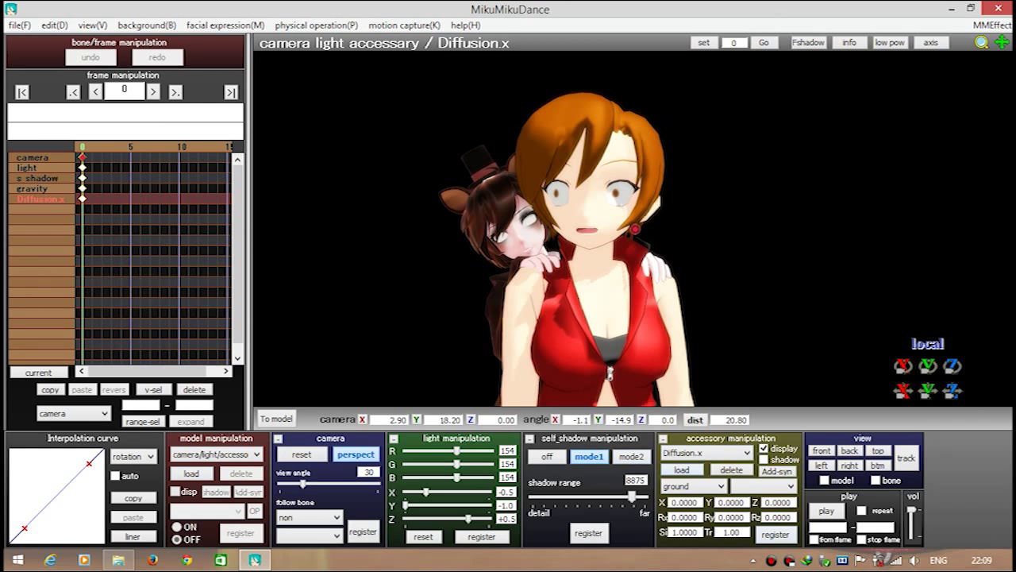
Load the AutoLuminous.x accessory from the My Model folder
{"action": "left_click", "coordinate": [682, 469]}
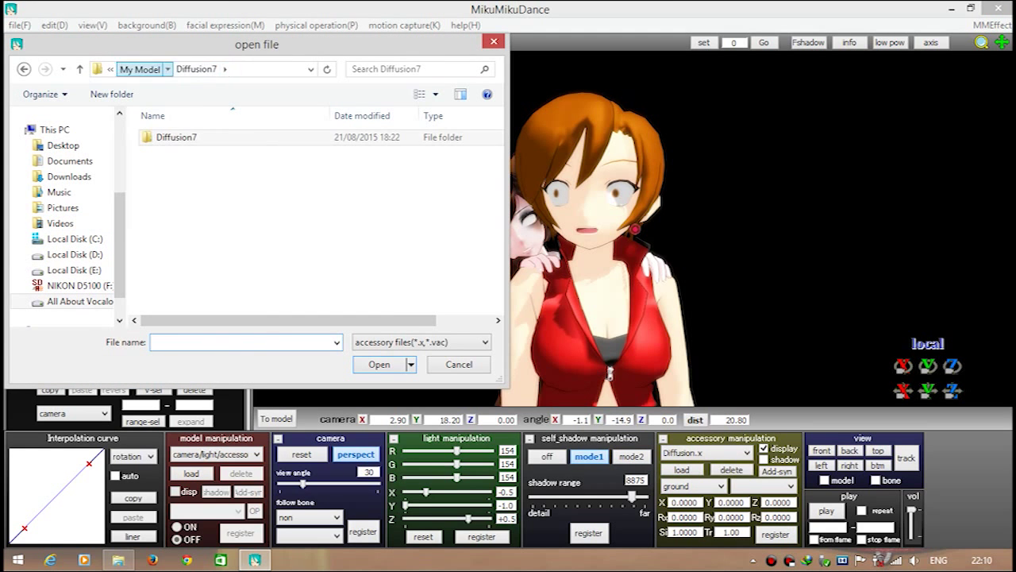
{"action": "left_click", "coordinate": [159, 69]}
{"action": "scroll", "coordinate": [254, 257], "scroll_direction": "down", "scroll_amount": 3}
{"action": "scroll", "coordinate": [254, 238], "scroll_direction": "up", "scroll_amount": 3}
{"action": "scroll", "coordinate": [238, 212], "scroll_direction": "down", "scroll_amount": 15}
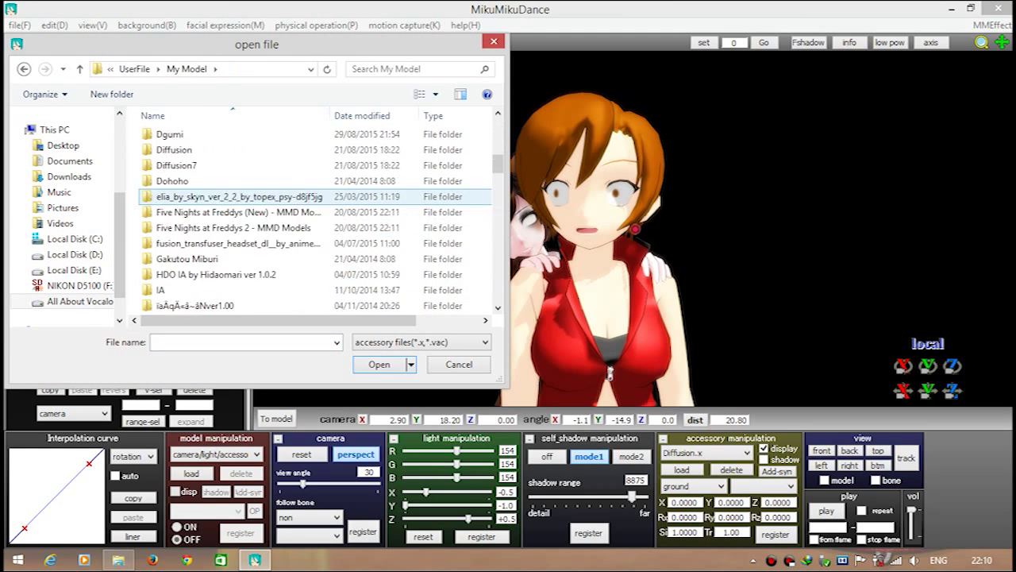
{"action": "scroll", "coordinate": [238, 210], "scroll_direction": "down", "scroll_amount": 10}
{"action": "scroll", "coordinate": [239, 211], "scroll_direction": "up", "scroll_amount": 10}
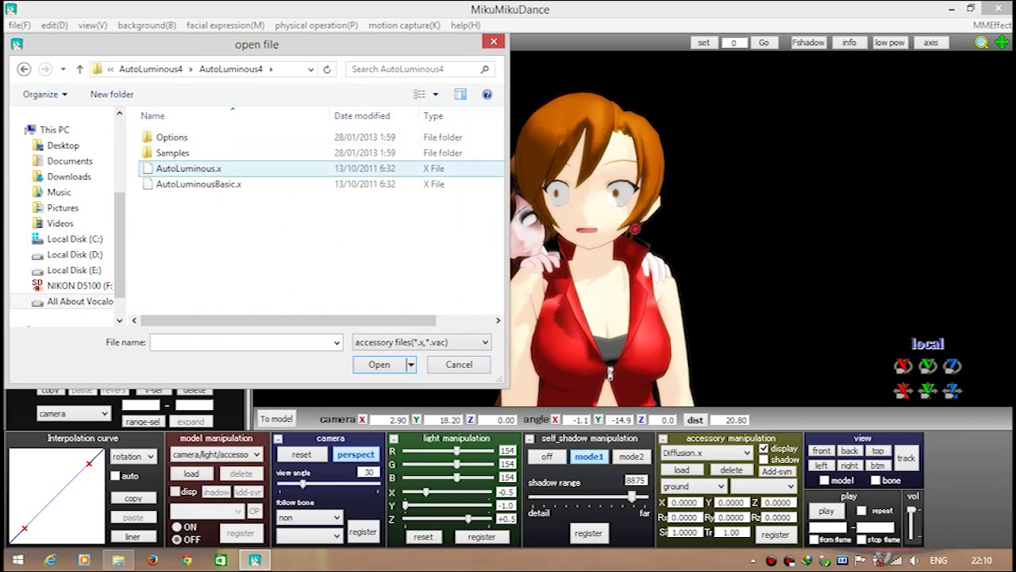
{"action": "key", "text": "Return"}
In Effect Mapping, remove the AL_EmitterRT effect from Tda Freddy Meiko and apply
{"action": "left_click", "coordinate": [993, 25]}
{"action": "left_click", "coordinate": [905, 42]}
{"action": "left_click", "coordinate": [77, 86]}
{"action": "left_click", "coordinate": [84, 178]}
{"action": "left_click", "coordinate": [83, 165]}
{"action": "left_click", "coordinate": [116, 301]}
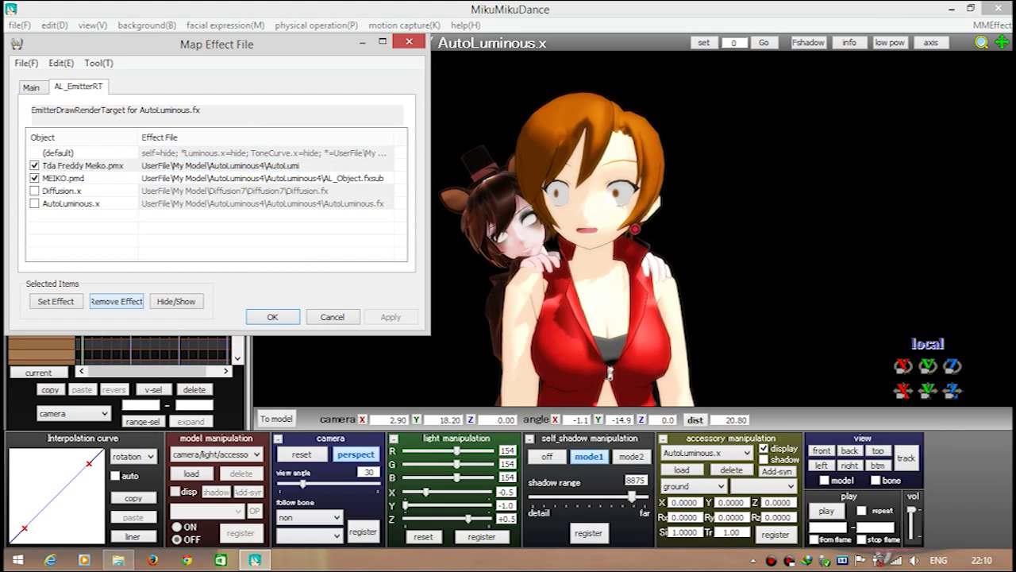
{"action": "left_click", "coordinate": [390, 317]}
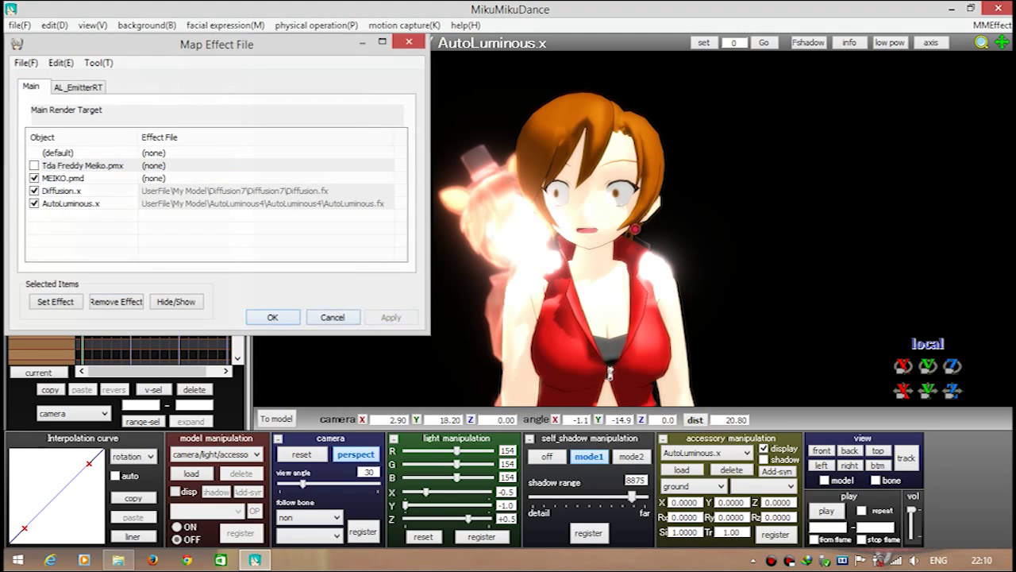
{"action": "left_click", "coordinate": [272, 316]}
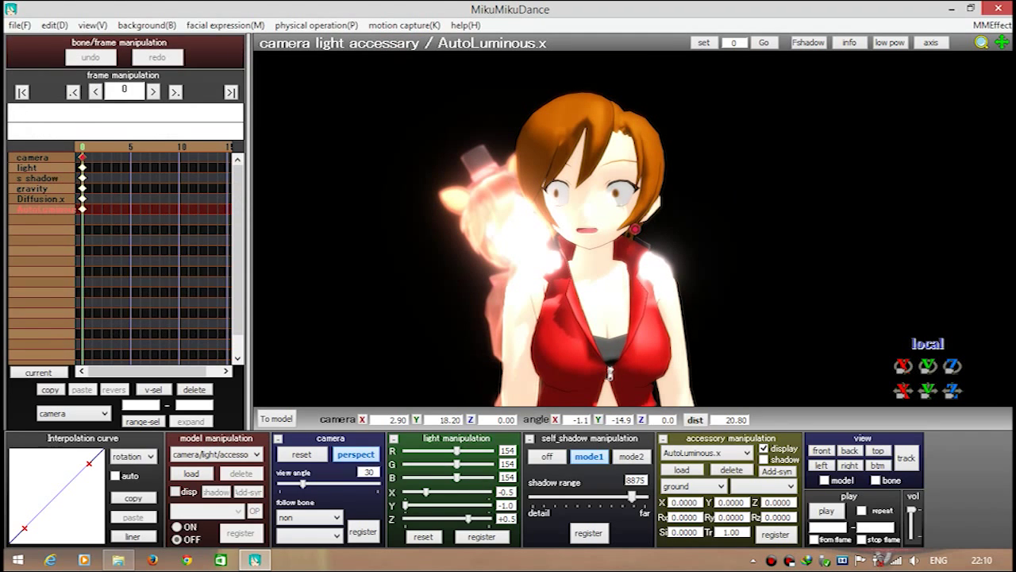
Set AutoLuminous.x Si to 0.3 and turn the camera slightly sideways
{"action": "key", "text": "Return"}
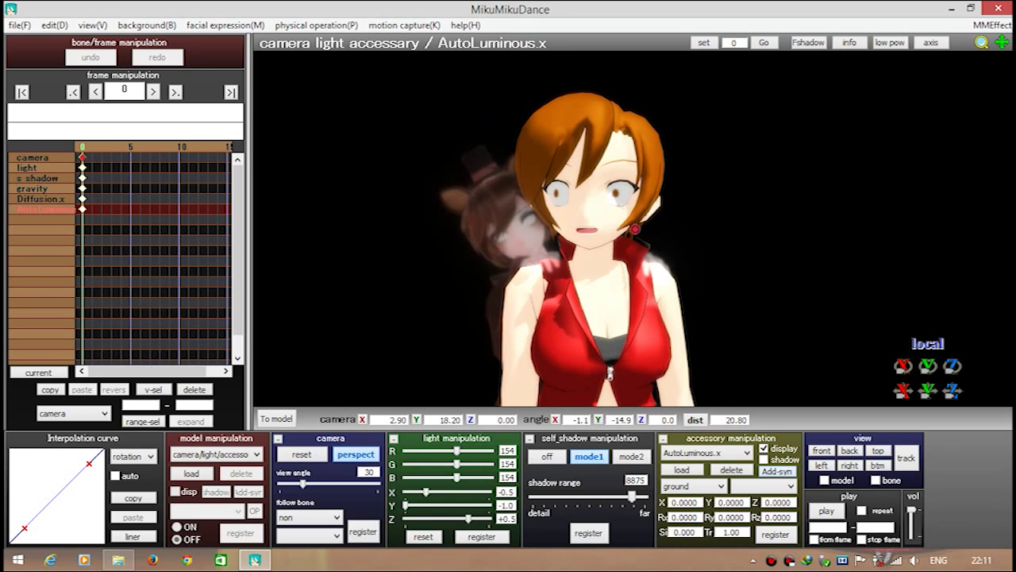
{"action": "type", "text": ".3"}
{"action": "key", "text": "Return"}
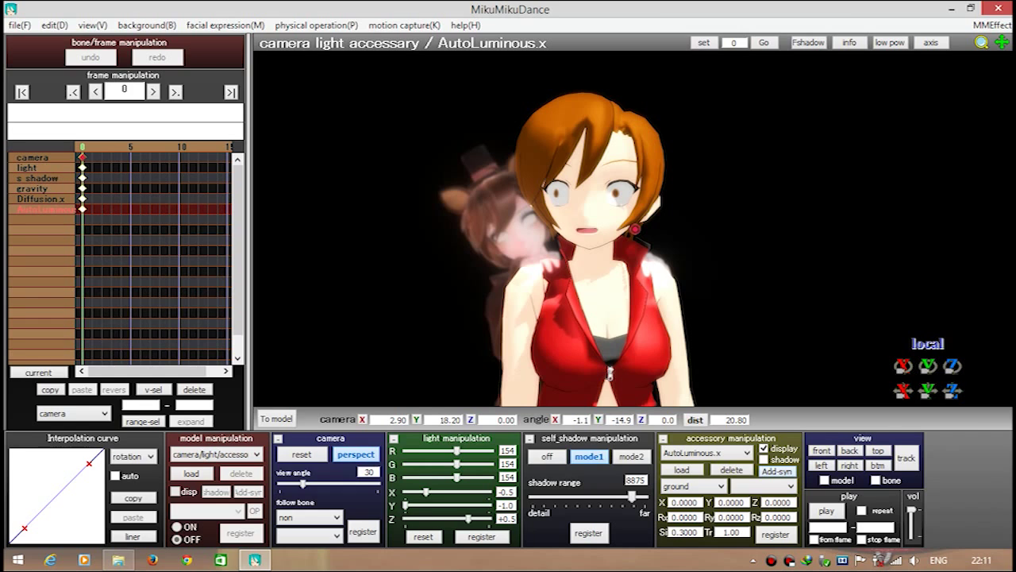
{"action": "right_click_drag", "start_coordinate": [715, 238], "coordinate": [667, 235]}
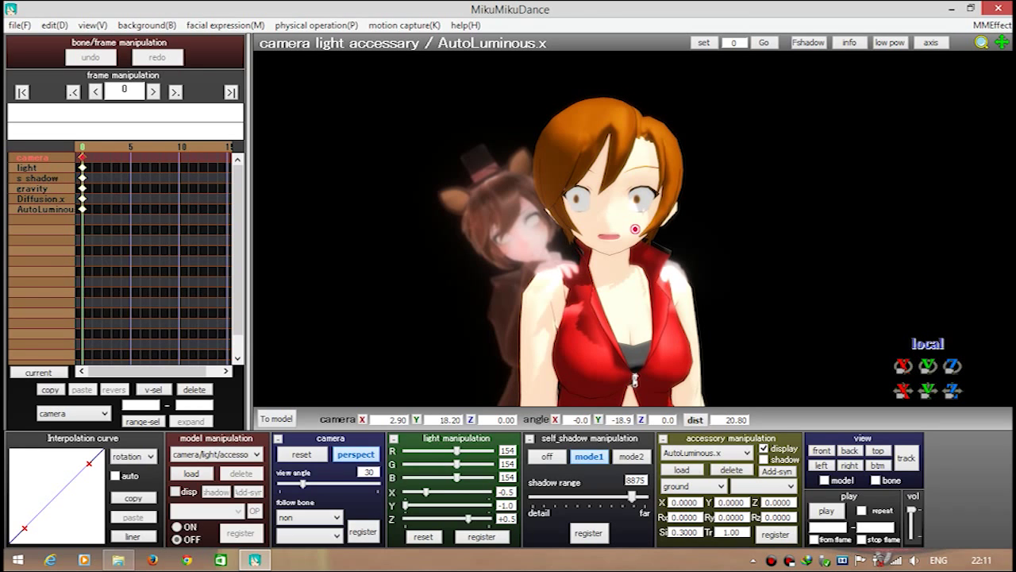
Switch to the aniMEIKO model and change her mouth shape from i to grin3
{"action": "key", "text": "Down"}
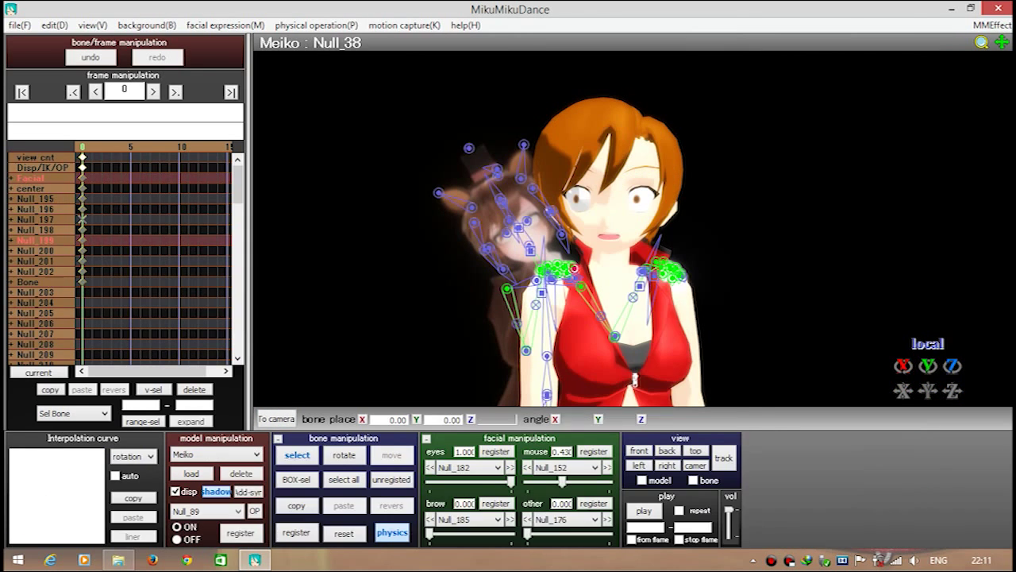
{"action": "key", "text": "Down"}
{"action": "key", "text": "Down"}
{"action": "key", "text": "Up"}
{"action": "key", "text": "Up"}
{"action": "key", "text": "Up"}
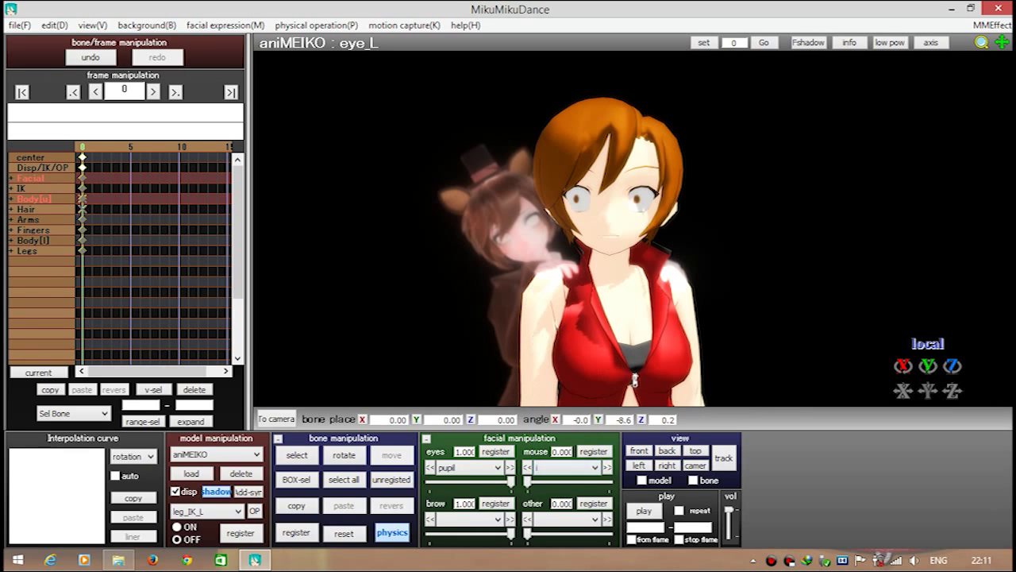
{"action": "key", "text": "Down"}
{"action": "key", "text": "Down"}
{"action": "key", "text": "Down"}
Adjust Meiko's eyes and turn her neck further to the side, to Y -34.9
{"action": "key", "text": "c"}
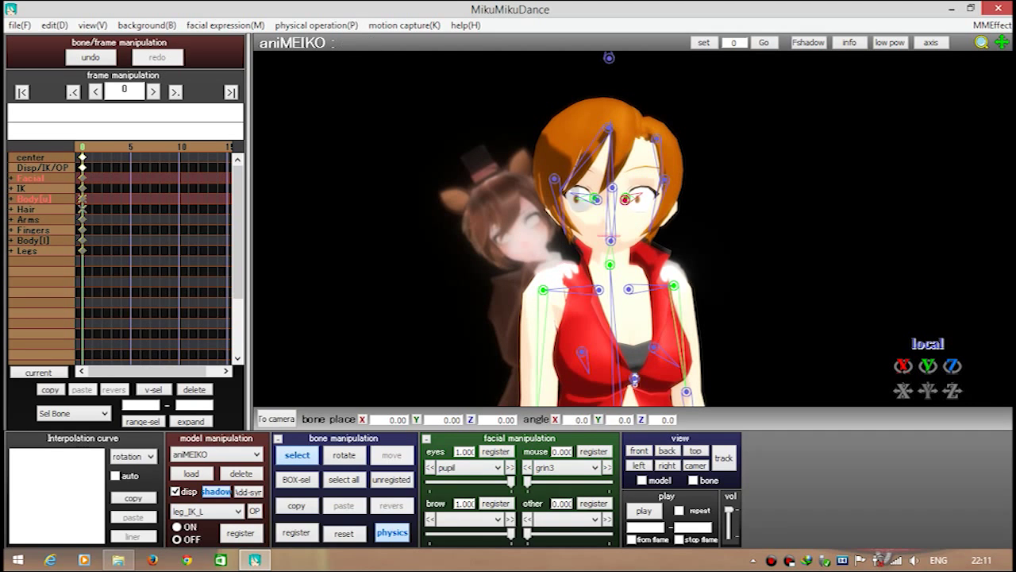
{"action": "key", "text": "x"}
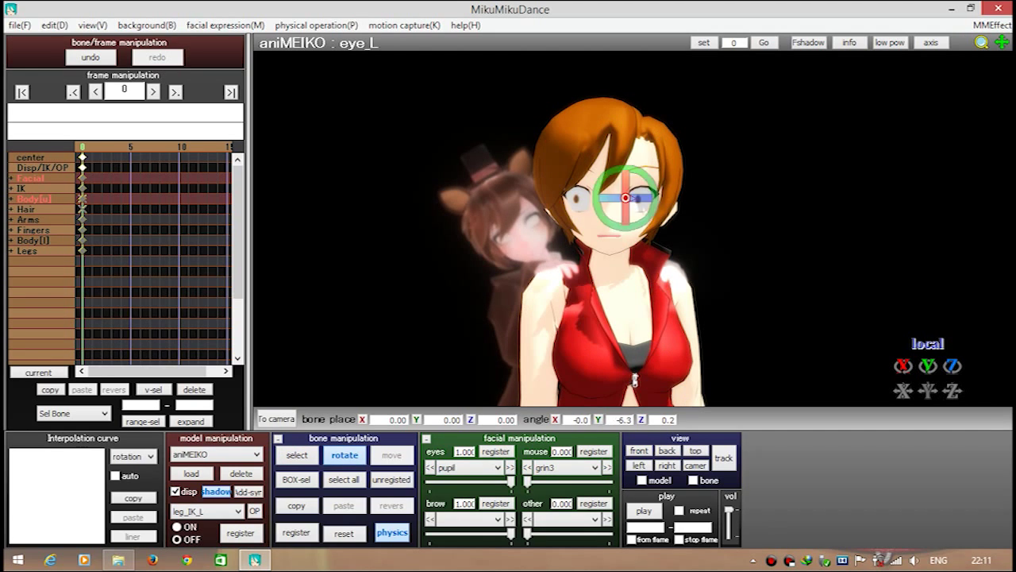
{"action": "key", "text": "x"}
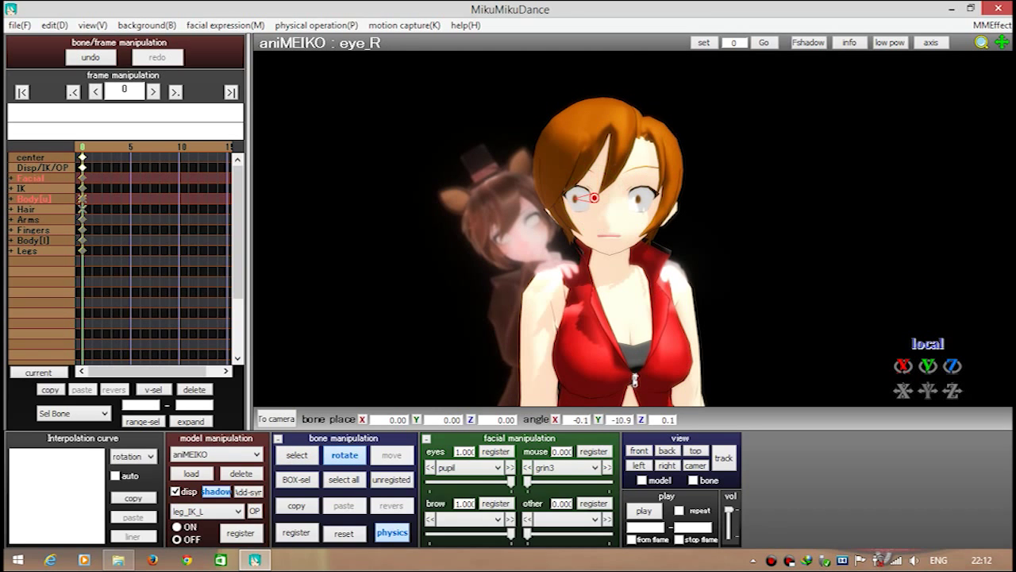
{"action": "key", "text": "c"}
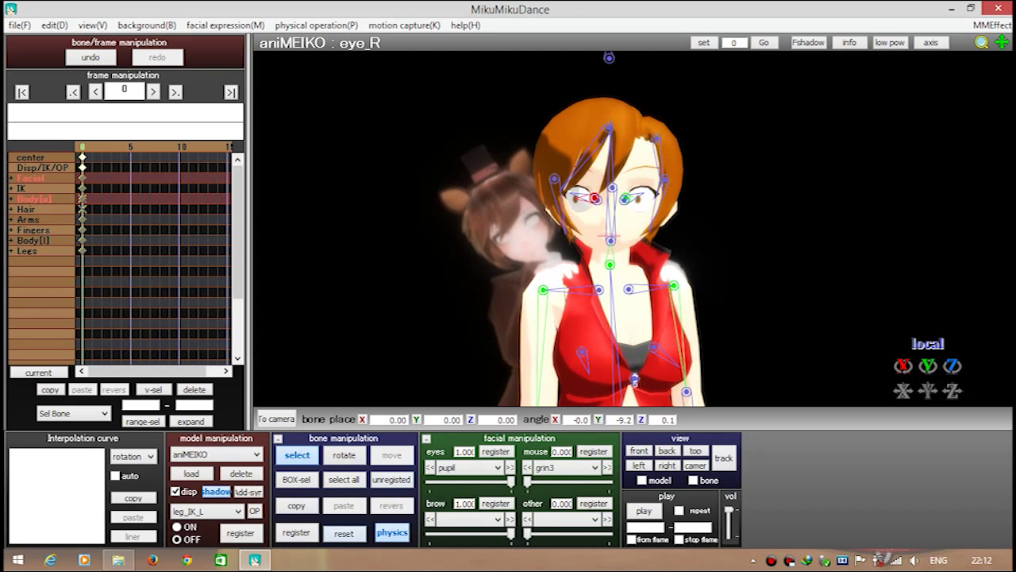
{"action": "left_click", "coordinate": [610, 264]}
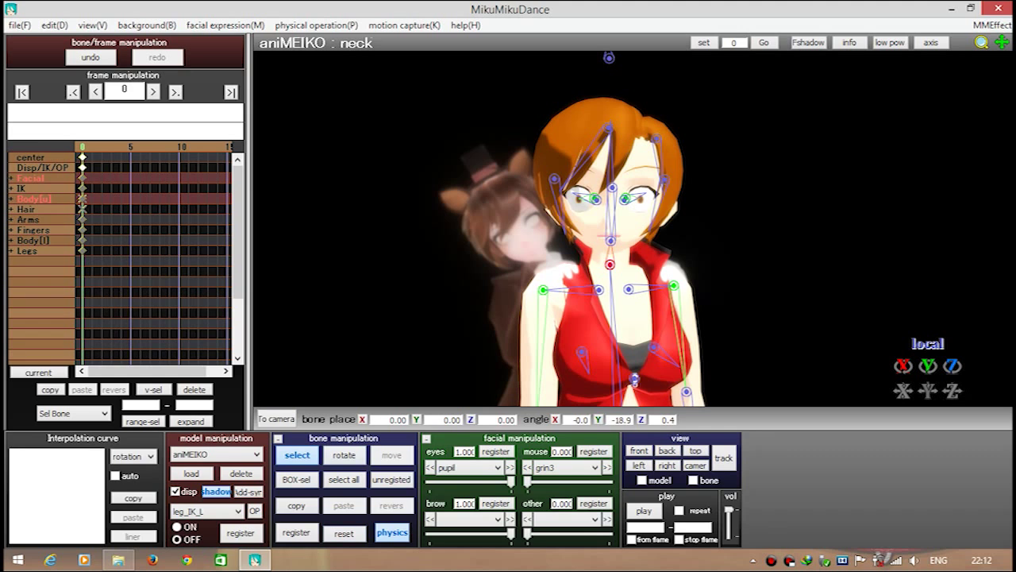
{"action": "key", "text": "x"}
{"action": "left_click_drag", "start_coordinate": [610, 239], "coordinate": [560, 238]}
Re-pose aniMEIKO's right and left eye bones, then hide the bone overlay
{"action": "key", "text": "c"}
{"action": "left_click", "coordinate": [590, 198]}
{"action": "key", "text": "x"}
{"action": "left_click_drag", "start_coordinate": [595, 197], "coordinate": [630, 198]}
{"action": "key", "text": "c"}
{"action": "left_click", "coordinate": [621, 199]}
{"action": "key", "text": "x"}
{"action": "key", "text": "c"}
{"action": "key", "text": "x"}
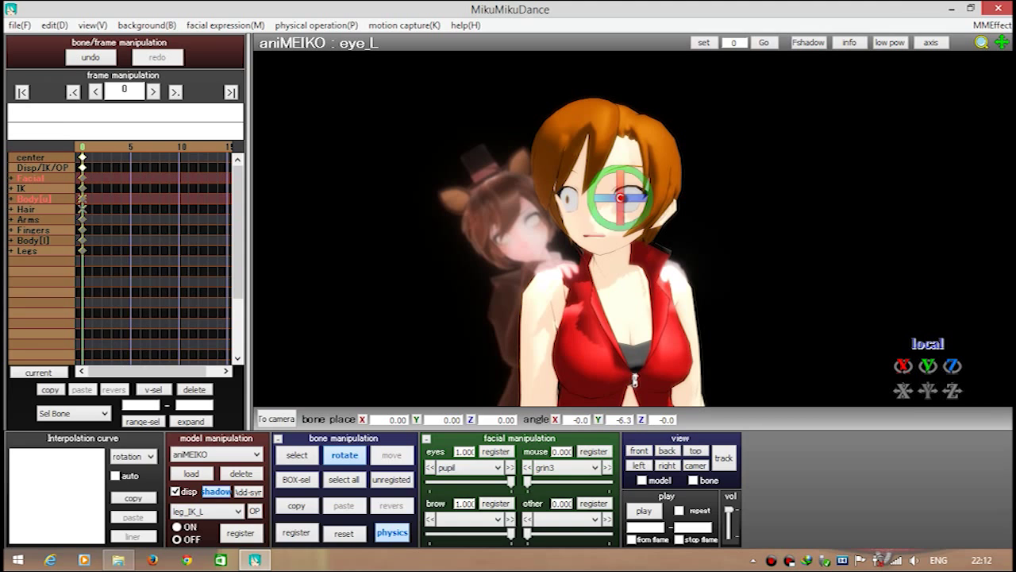
{"action": "key", "text": "c"}
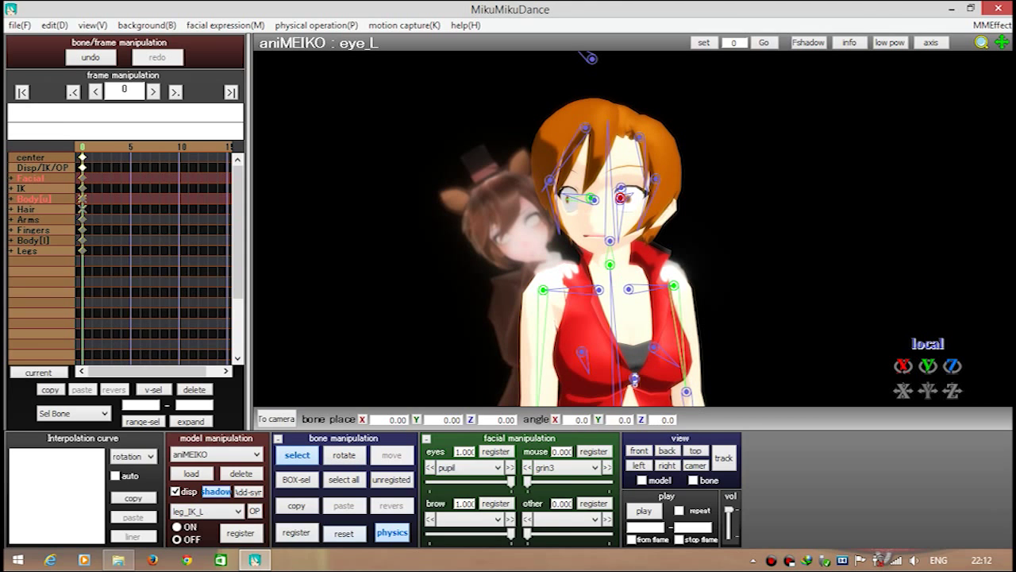
{"action": "key", "text": "c"}
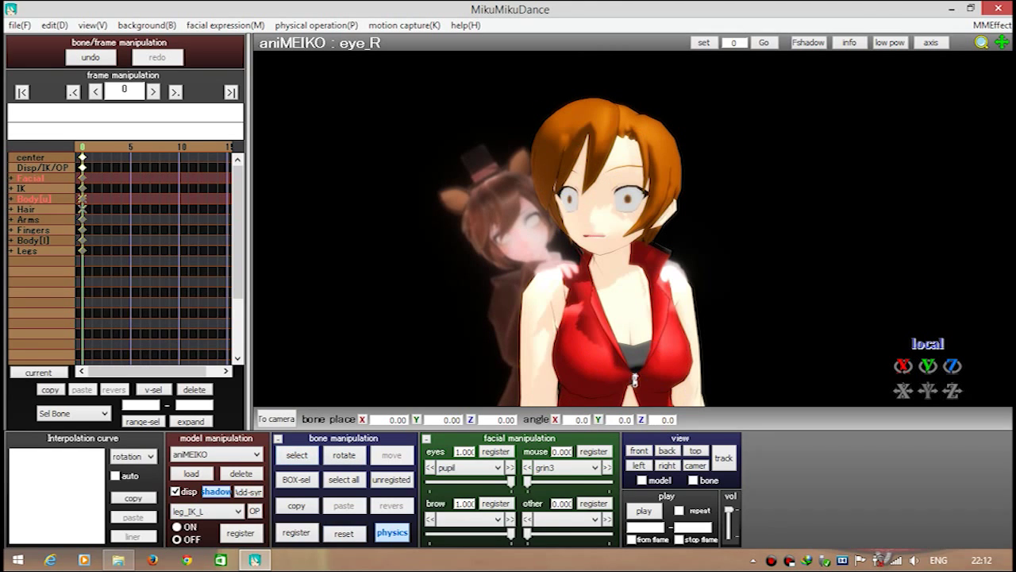
Open the save dialog and read the request comments in Screenshot (7)
{"action": "key", "text": "ctrl+s"}
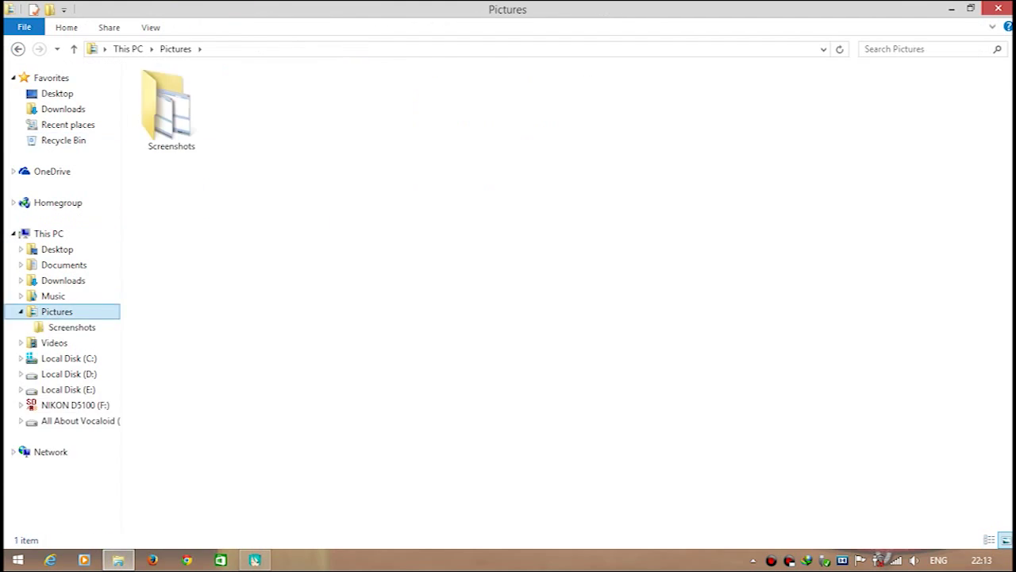
{"action": "double_click", "coordinate": [170, 107]}
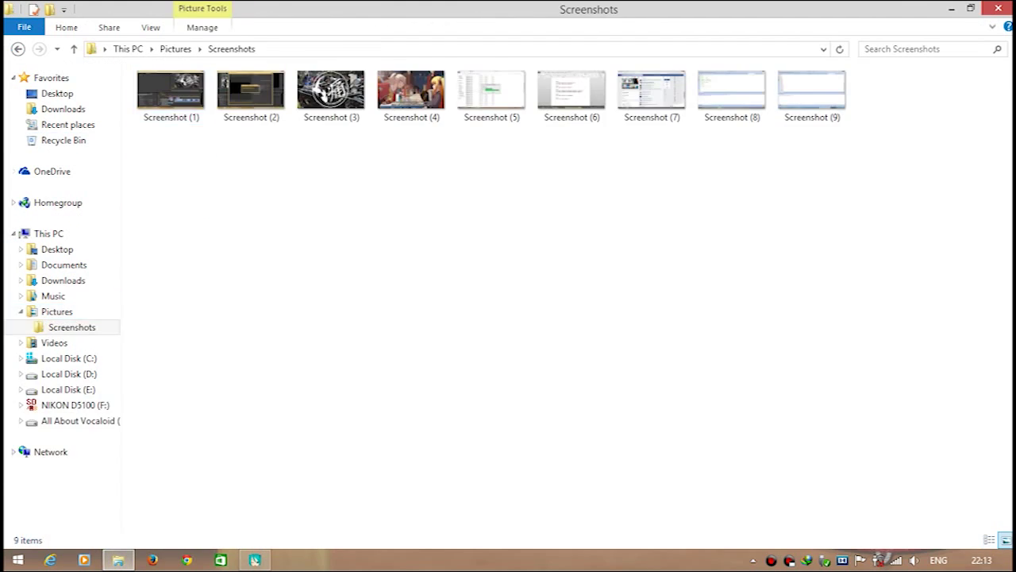
{"action": "double_click", "coordinate": [651, 91]}
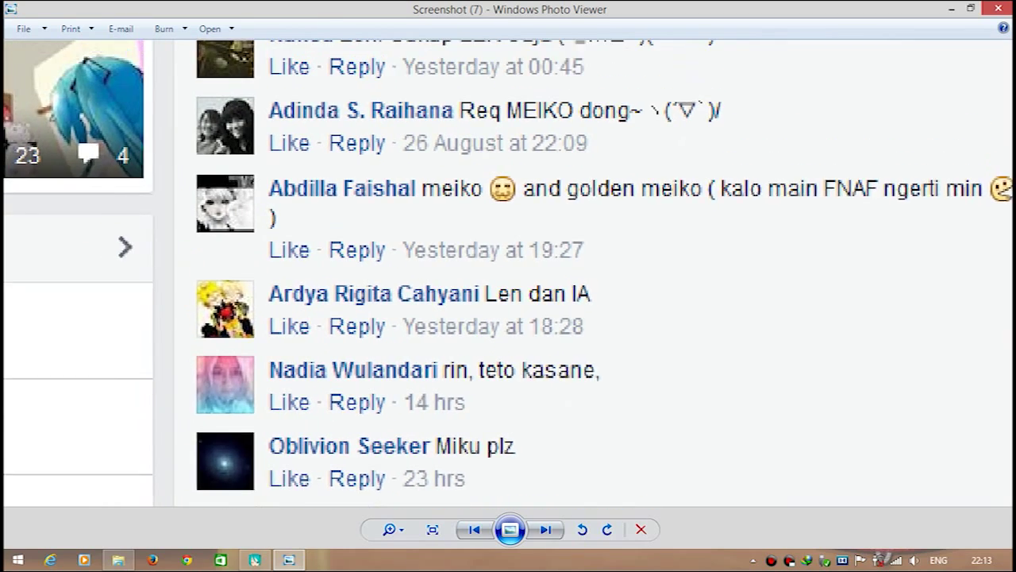
{"action": "key", "text": "alt+F4"}
{"action": "left_click", "coordinate": [254, 559]}
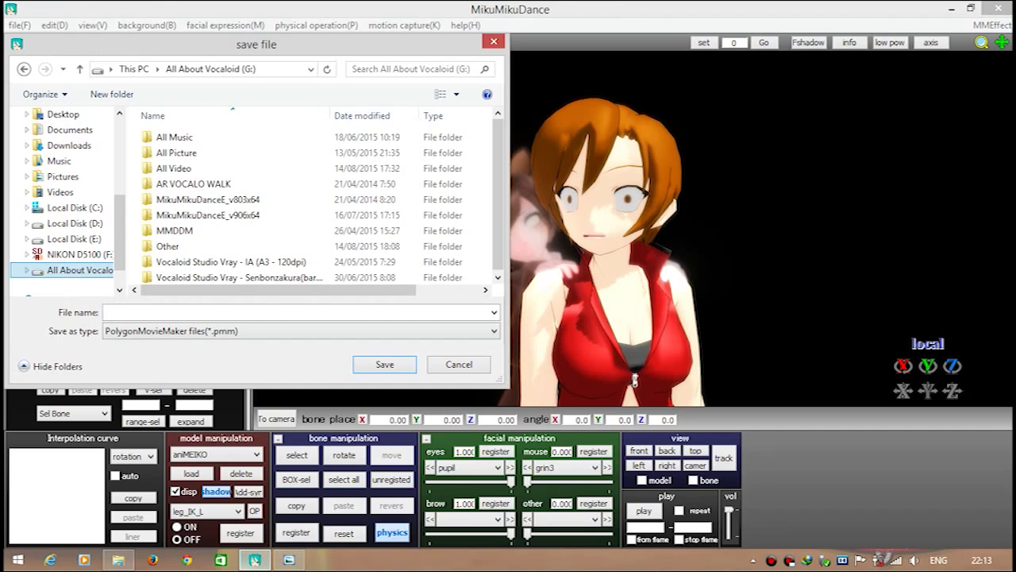
Browse to G:\Other\Req and create a new folder there
{"action": "left_click", "coordinate": [159, 231]}
{"action": "double_click", "coordinate": [159, 231]}
{"action": "double_click", "coordinate": [167, 137]}
{"action": "right_click", "coordinate": [252, 238]}
{"action": "mouse_move", "coordinate": [302, 392]}
{"action": "left_click", "coordinate": [406, 193]}
{"action": "left_click", "coordinate": [289, 559]}
{"action": "left_click", "coordinate": [254, 560]}
Name the new folder with the requester's name plus FNAF and save the project inside as mmd.pmm
{"action": "left_click", "coordinate": [289, 560]}
{"action": "left_click", "coordinate": [254, 559]}
{"action": "type", "text": "FNAF"}
{"action": "key", "text": "Return"}
{"action": "key", "text": "Return"}
{"action": "type", "text": "mmd"}
{"action": "key", "text": "Return"}
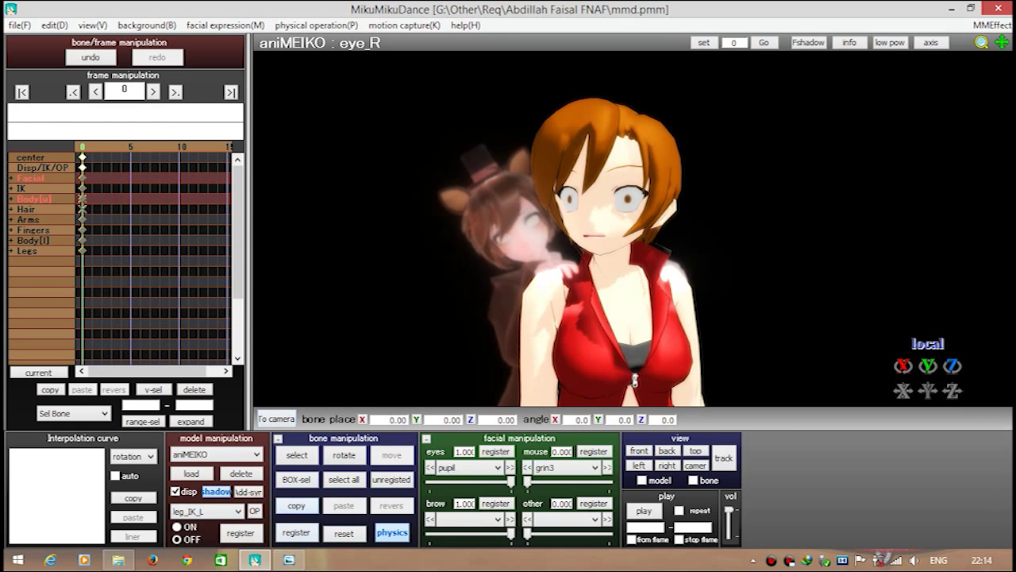
{"action": "key", "text": "ctrl+a"}
Save the aniMEIKO pose as meiko.vpd in the new request folder
{"action": "key", "text": "alt+f"}
{"action": "left_click", "coordinate": [80, 270]}
{"action": "double_click", "coordinate": [175, 246]}
{"action": "double_click", "coordinate": [196, 137]}
{"action": "type", "text": "mmd"}
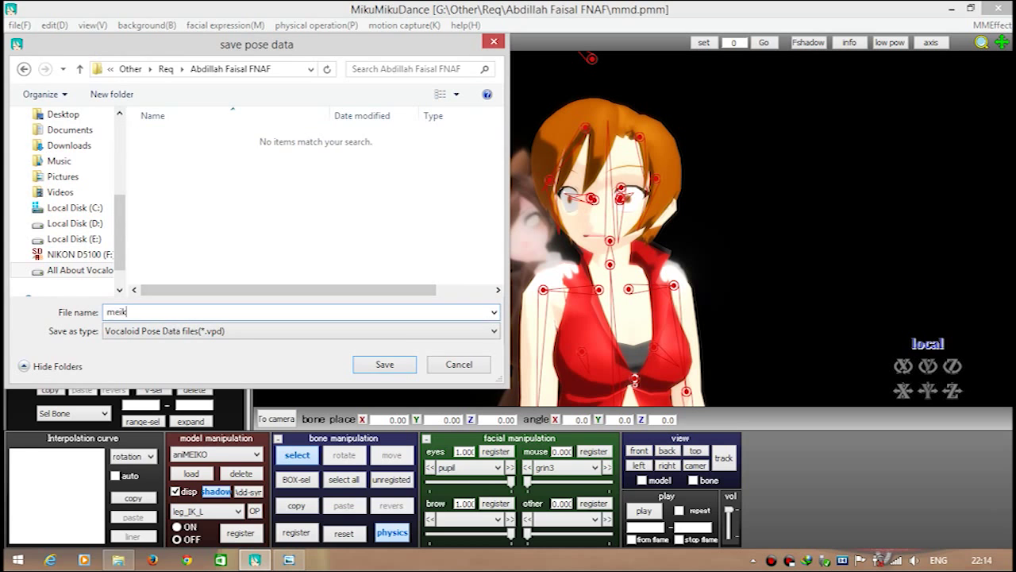
{"action": "key", "text": "Return"}
Switch to the Meiko model, select all its bones and save the pose as golden meiko.vpd
{"action": "left_click", "coordinate": [216, 454]}
{"action": "left_click", "coordinate": [208, 475]}
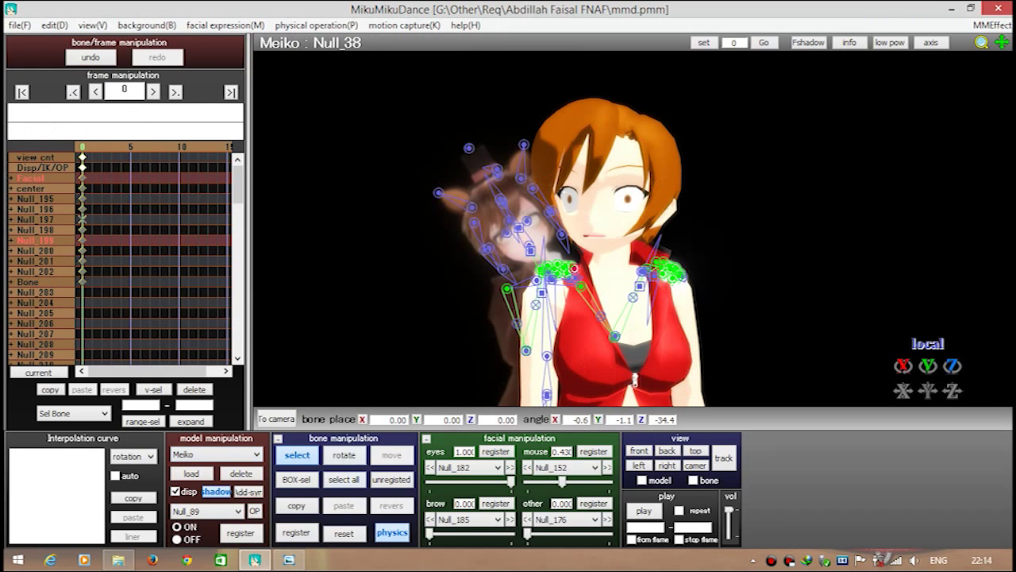
{"action": "key", "text": "ctrl+a"}
{"action": "key", "text": "alt+f"}
{"action": "type", "text": "golden meiko"}
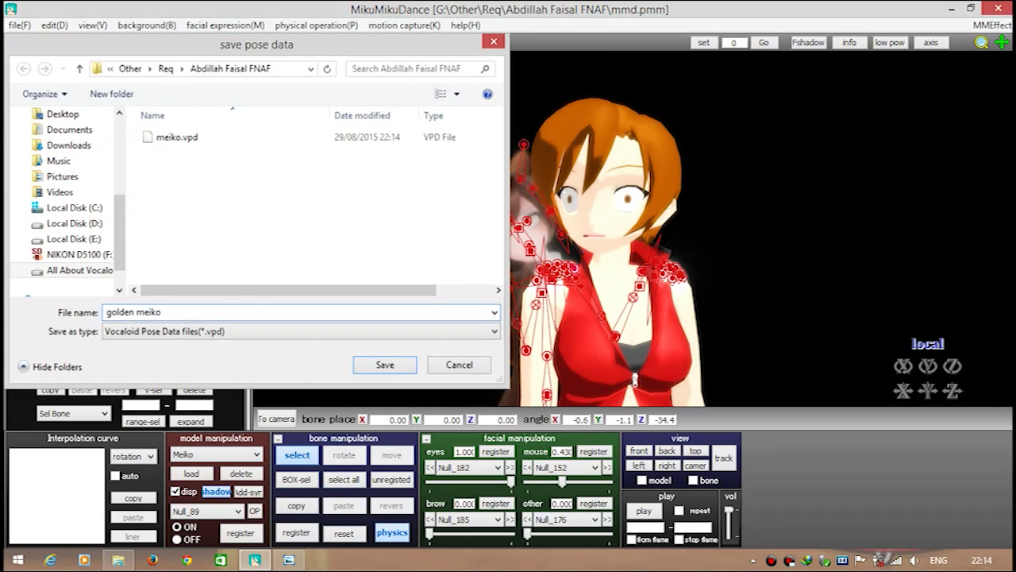
{"action": "key", "text": "Return"}
Render the scene to a JPEG picture file named half.jpg
{"action": "key", "text": "alt+p"}
{"action": "key", "text": "Escape"}
{"action": "key", "text": "alt+f"}
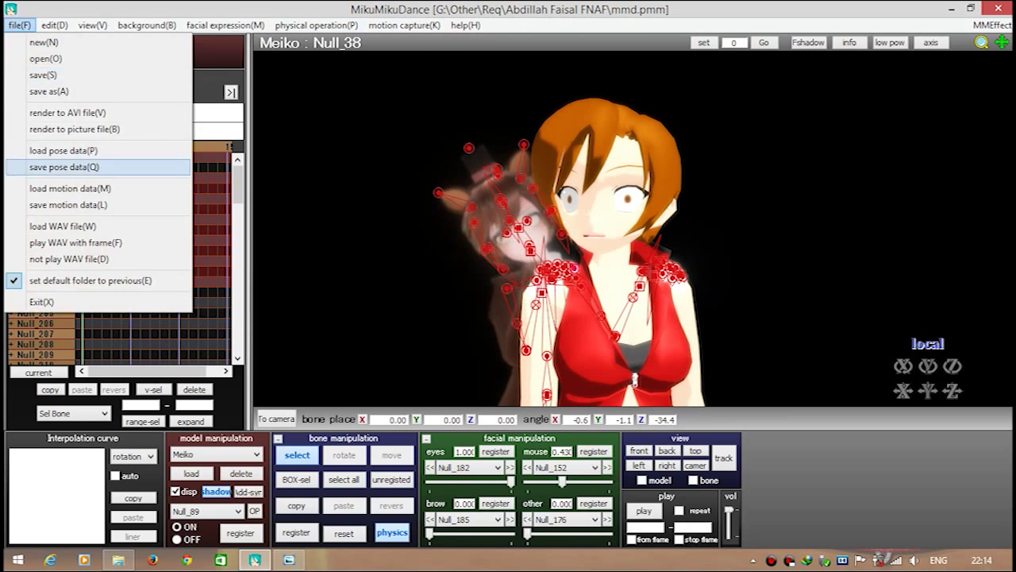
{"action": "type", "text": "ghalf"}
{"action": "key", "text": "Tab"}
{"action": "key", "text": "alt+Down"}
{"action": "key", "text": "Down"}
{"action": "key", "text": "Down"}
{"action": "key", "text": "Return"}
{"action": "key", "text": "Return"}
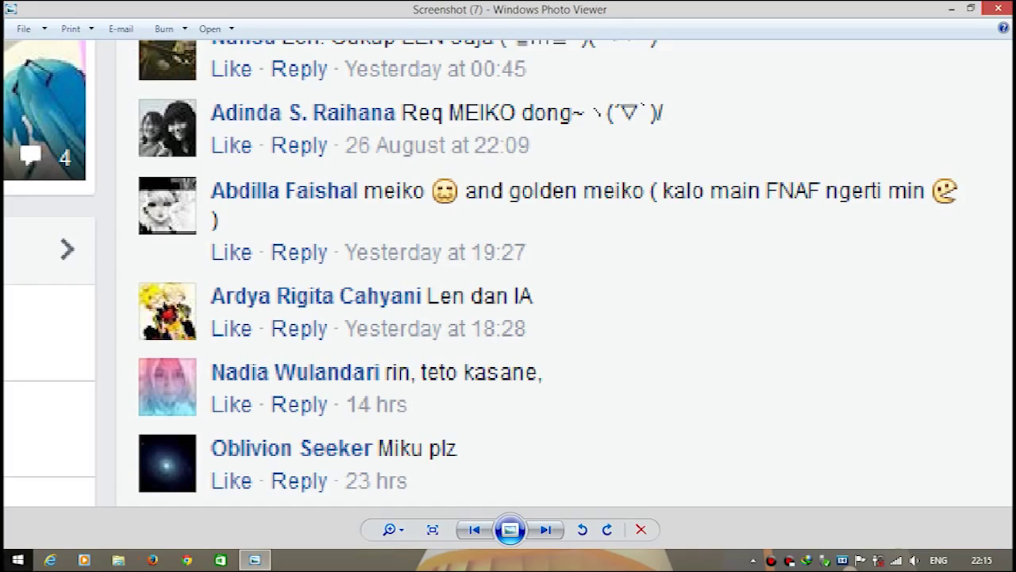
Launch Photoshop and locate the half render in the All About Vocaloid drive's Other folder
{"action": "key", "text": "super"}
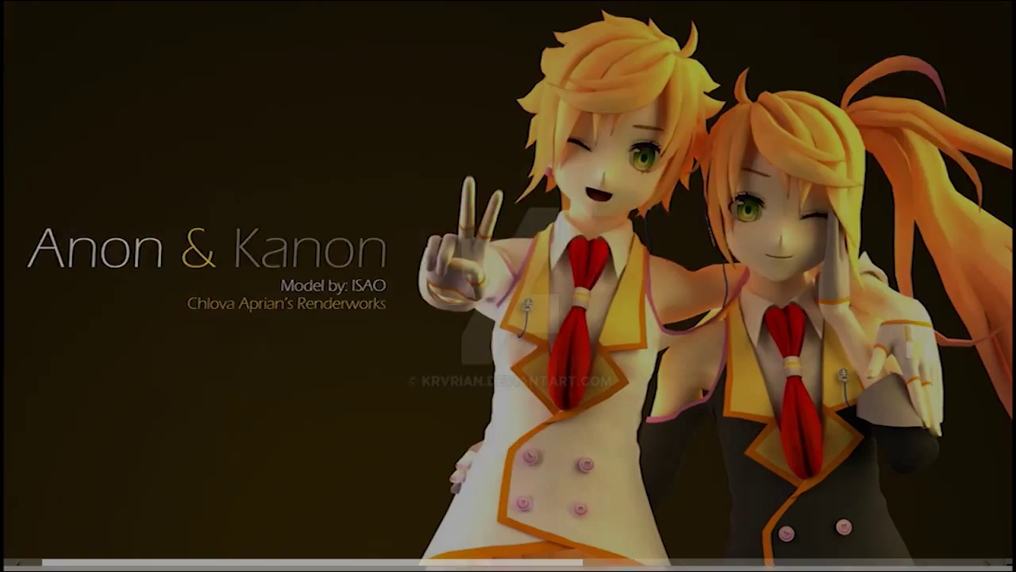
{"action": "left_click", "coordinate": [204, 171]}
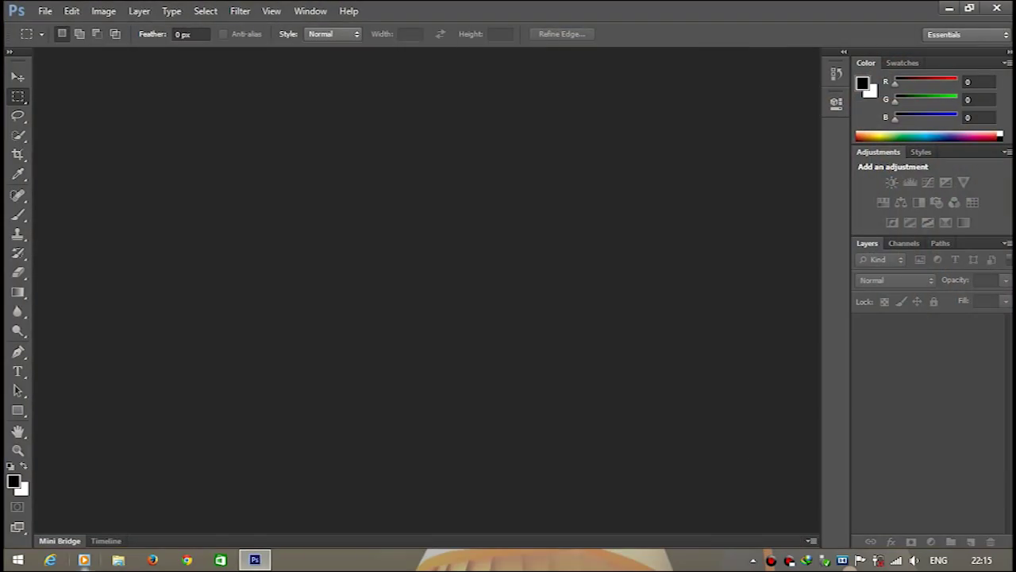
{"action": "left_click", "coordinate": [118, 560]}
{"action": "double_click", "coordinate": [219, 240]}
{"action": "key", "text": "alt+Left"}
{"action": "double_click", "coordinate": [219, 240]}
{"action": "double_click", "coordinate": [174, 202]}
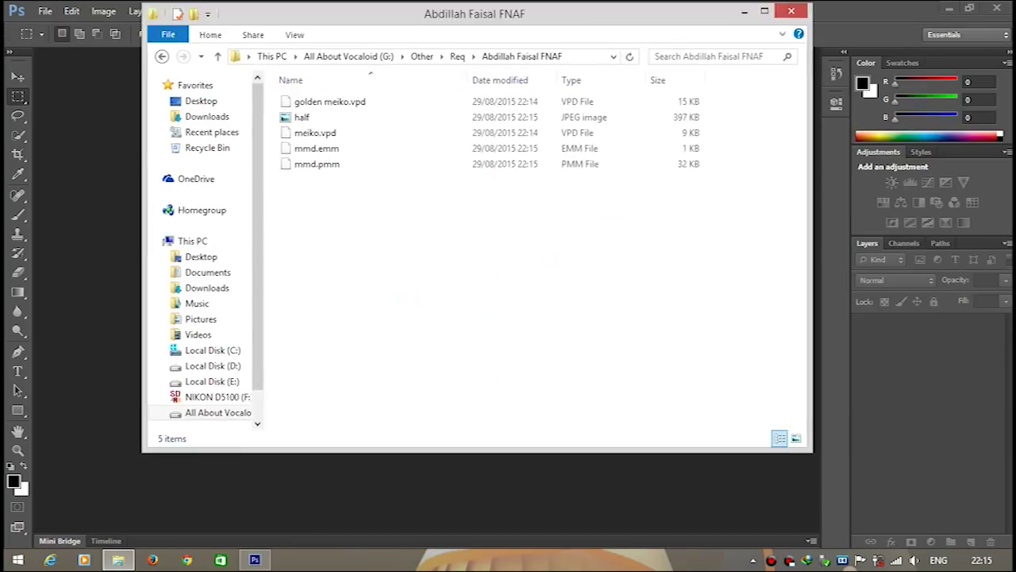
{"action": "left_click", "coordinate": [431, 170]}
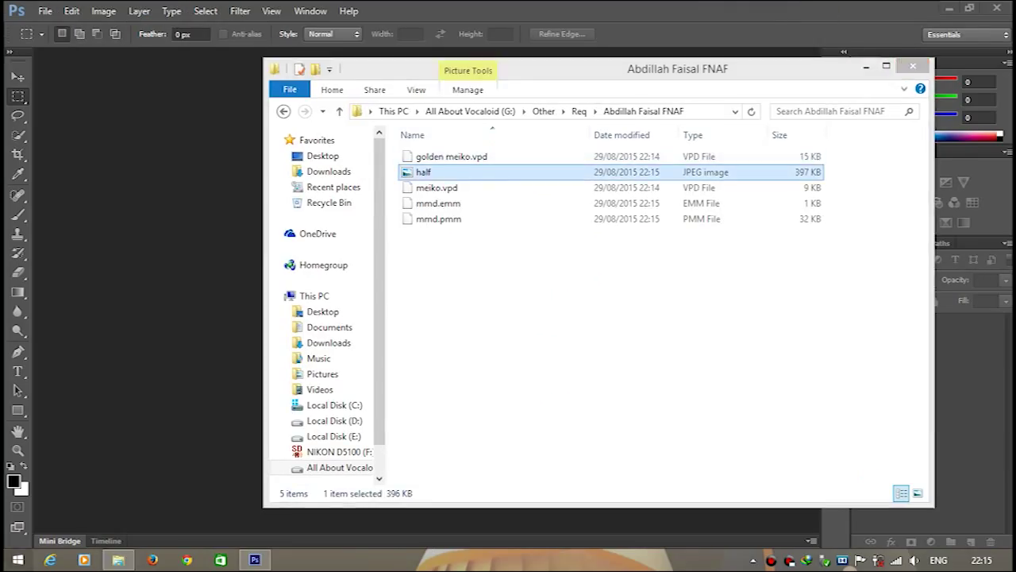
Open half.jpg in Photoshop and add a top-right text box in white (ffffff)
{"action": "key", "text": "super"}
{"action": "left_click", "coordinate": [104, 531]}
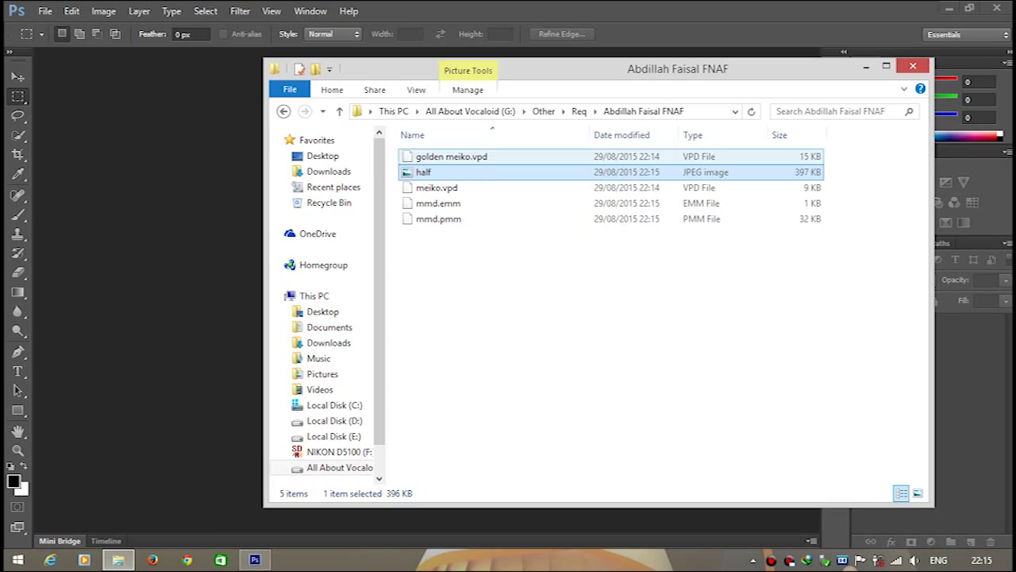
{"action": "double_click", "coordinate": [420, 166]}
{"action": "key", "text": "t"}
{"action": "left_click_drag", "start_coordinate": [503, 103], "coordinate": [800, 148]}
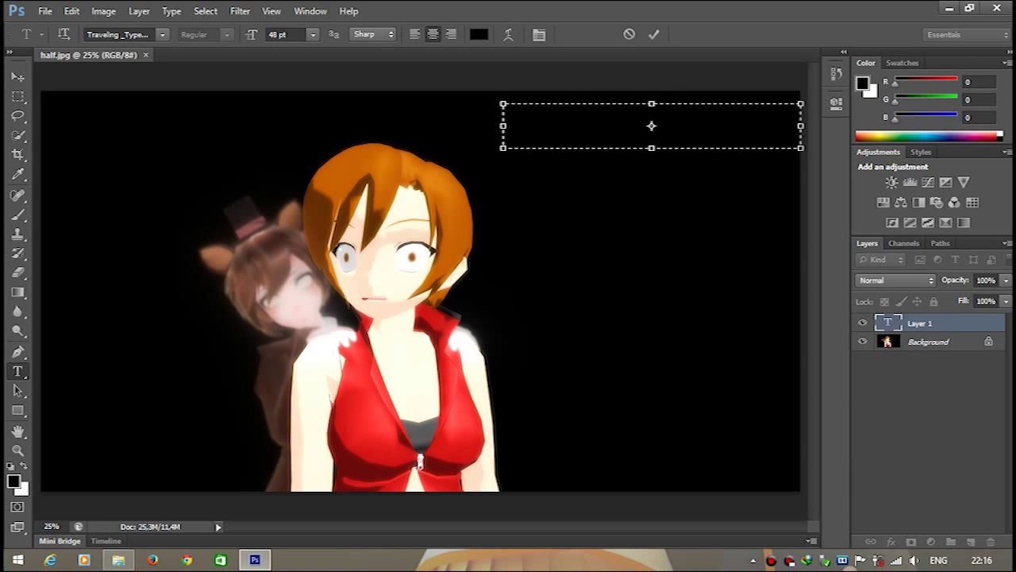
{"action": "left_click", "coordinate": [479, 34]}
{"action": "type", "text": "ffffff"}
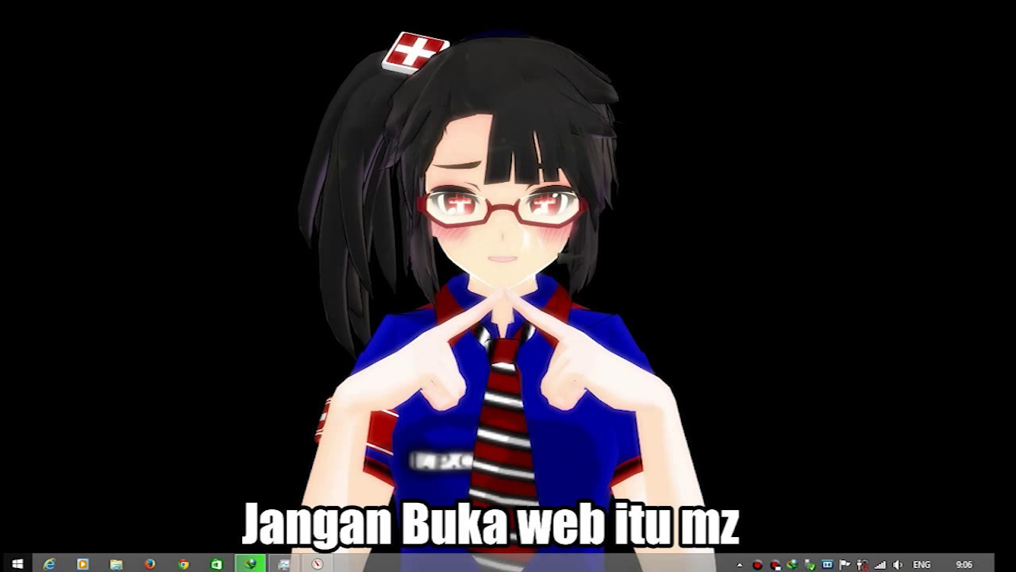
Launch Perfect Photo Suite 9 from the Start apps list
{"action": "key", "text": "super"}
{"action": "left_click", "coordinate": [102, 536]}
{"action": "left_click", "coordinate": [159, 193]}
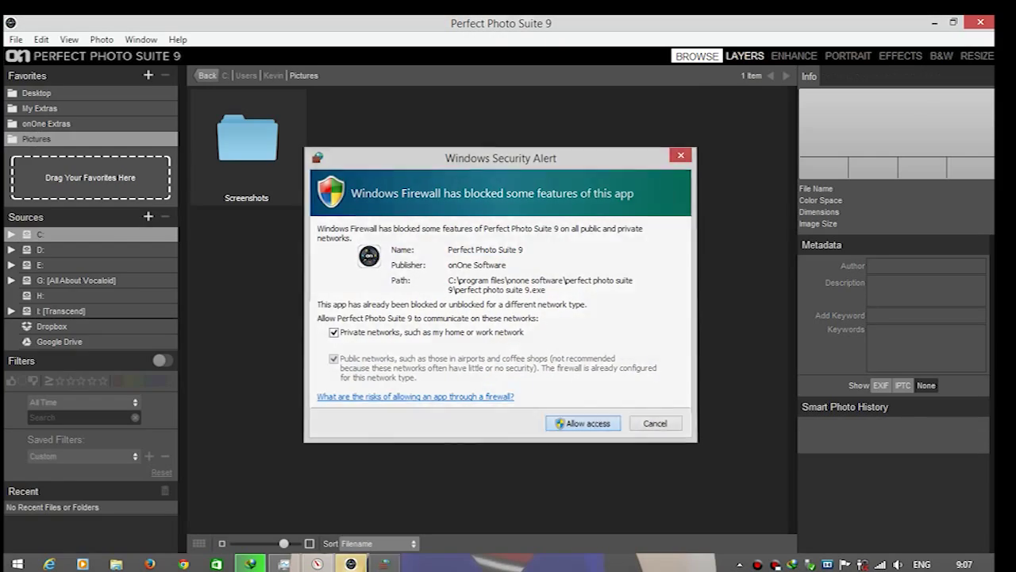
Dismiss the firewall alert and open halfstosop.psd from the Other > Req request folder
{"action": "key", "text": "Return"}
{"action": "double_click", "coordinate": [484, 258]}
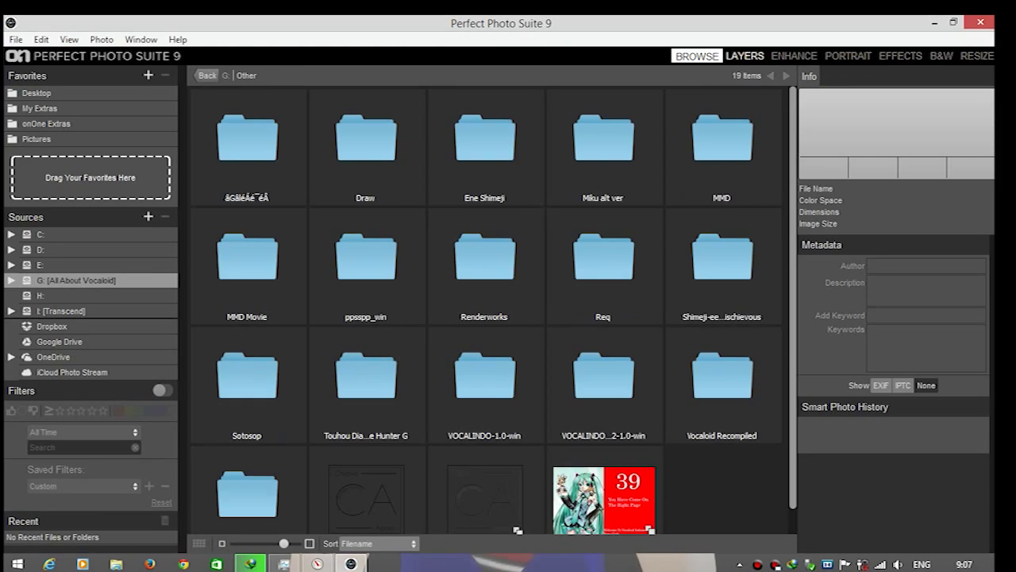
{"action": "left_click", "coordinate": [603, 258]}
{"action": "double_click", "coordinate": [247, 139]}
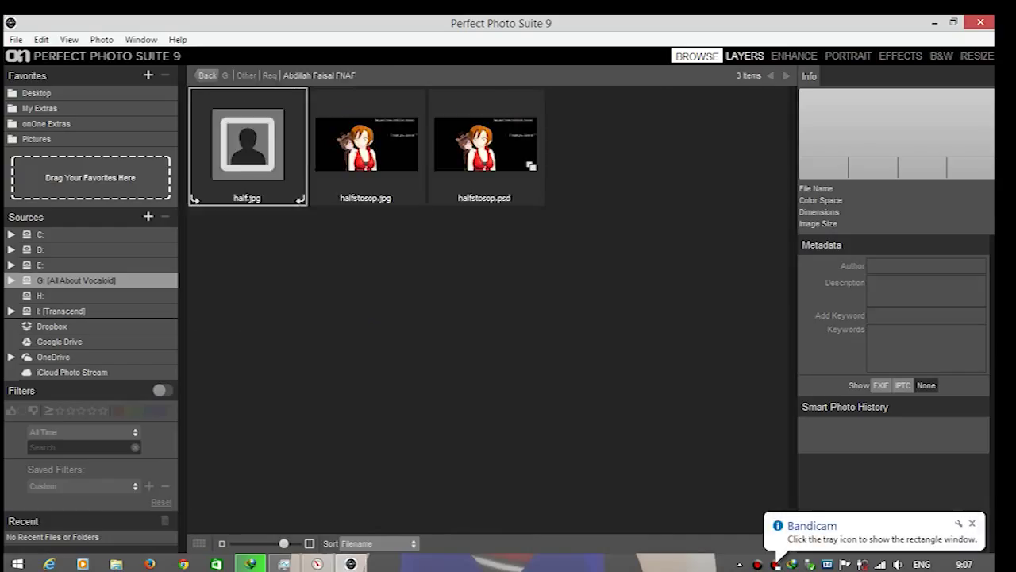
{"action": "double_click", "coordinate": [485, 145]}
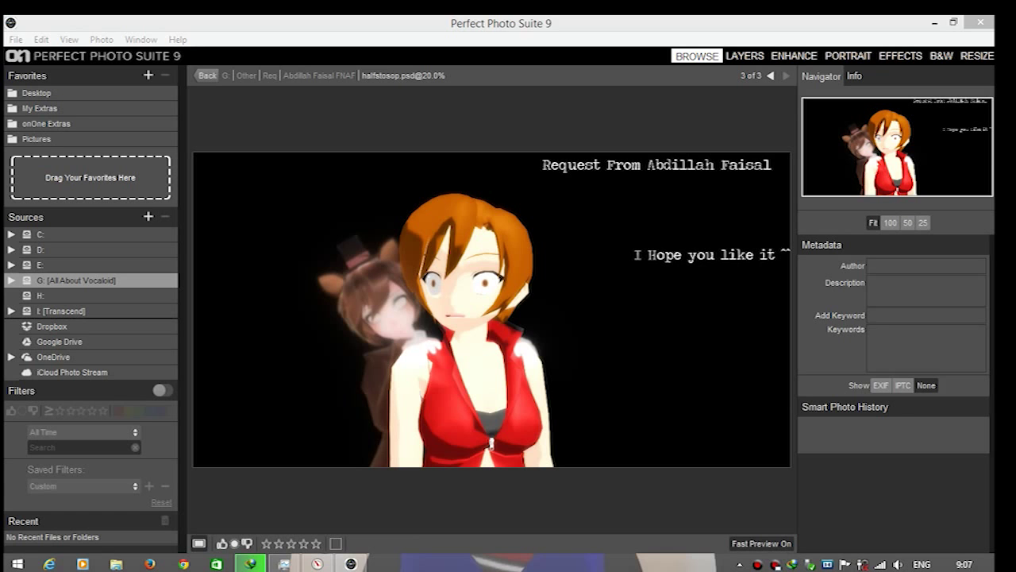
Send halfstosop.psd to Effects as an edited copy, keeping Photoshop format and sRGB
{"action": "key", "text": "ctrl+5"}
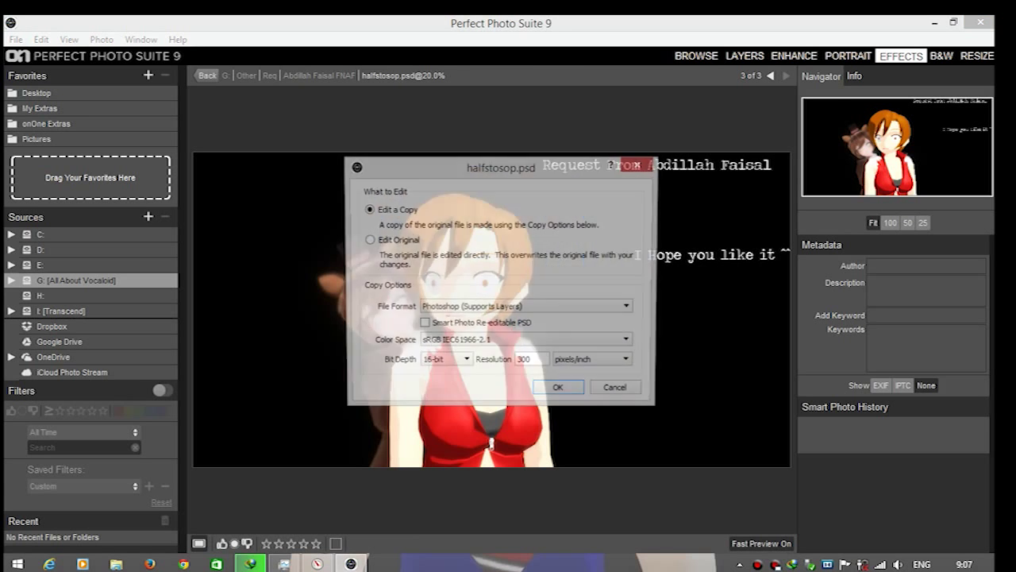
{"action": "key", "text": "Return"}
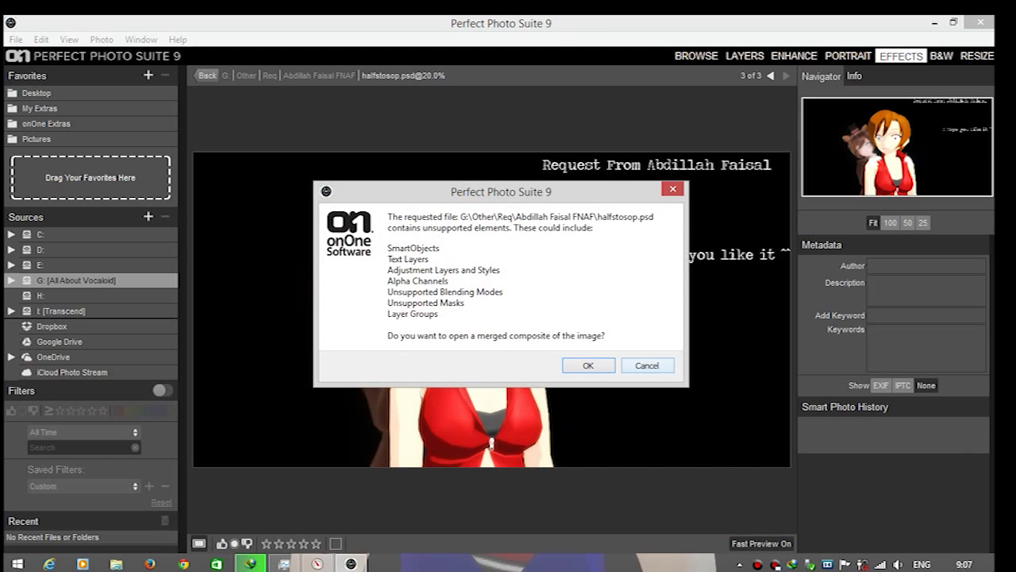
{"action": "left_click", "coordinate": [627, 337]}
{"action": "left_click", "coordinate": [647, 365]}
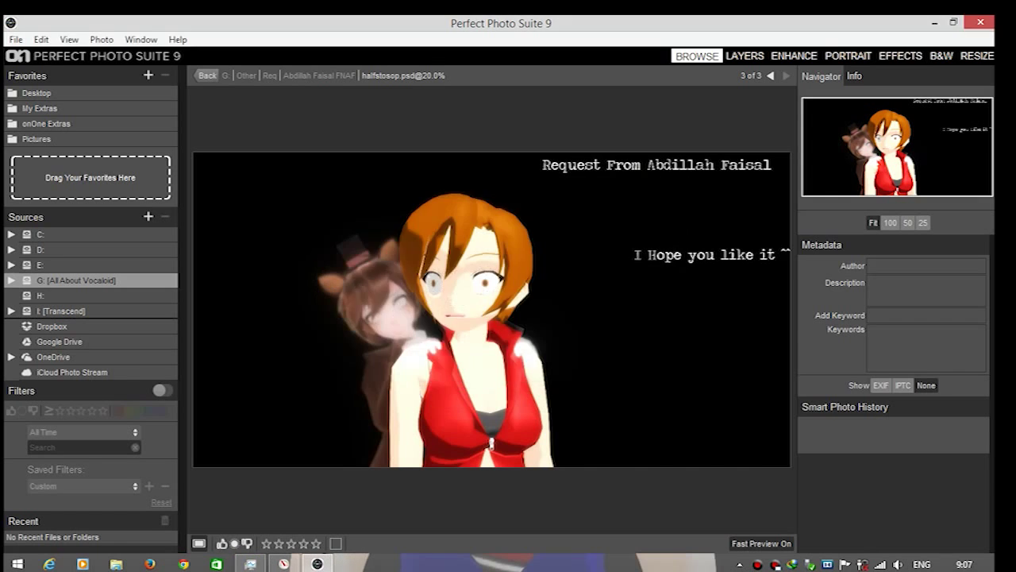
{"action": "key", "text": "ctrl+5"}
{"action": "key", "text": "alt+Down"}
{"action": "key", "text": "Escape"}
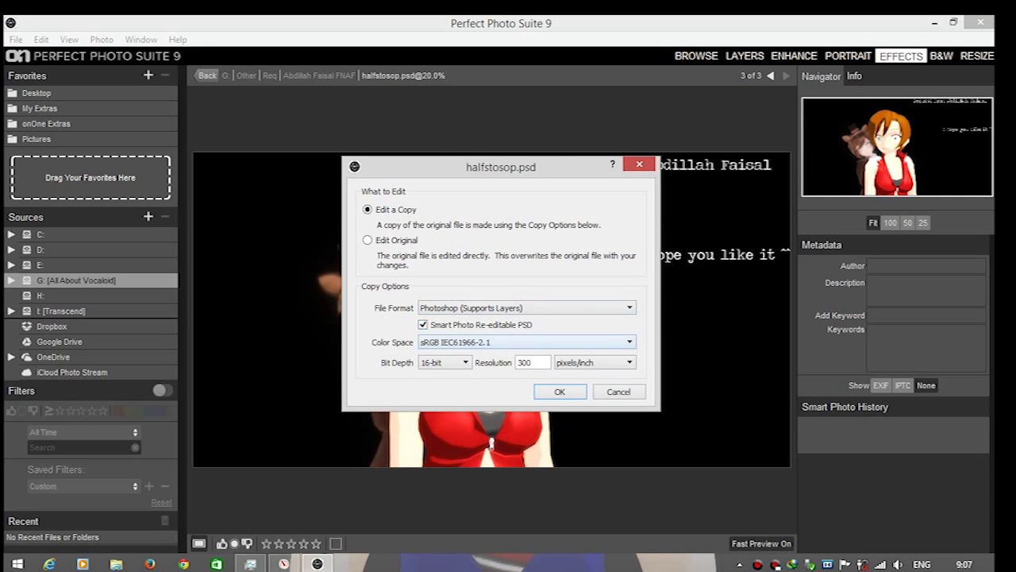
{"action": "key", "text": "alt+Down"}
{"action": "key", "text": "Escape"}
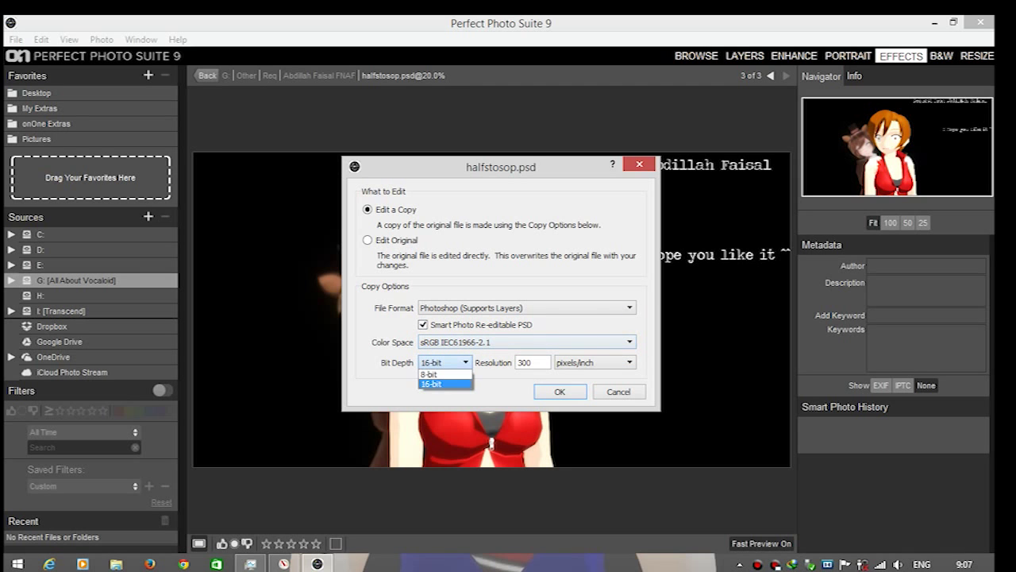
{"action": "key", "text": "Return"}
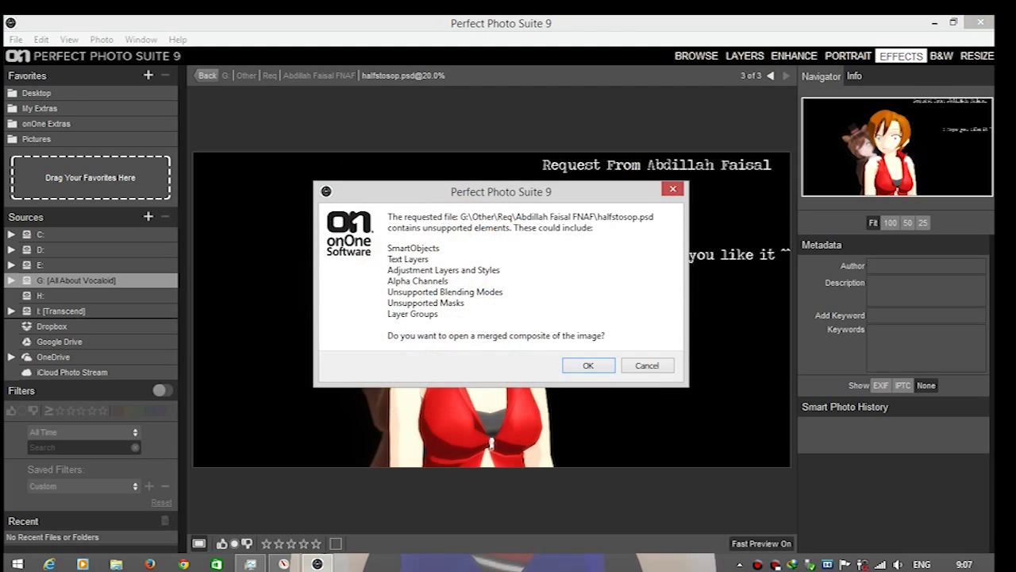
{"action": "key", "text": "Return"}
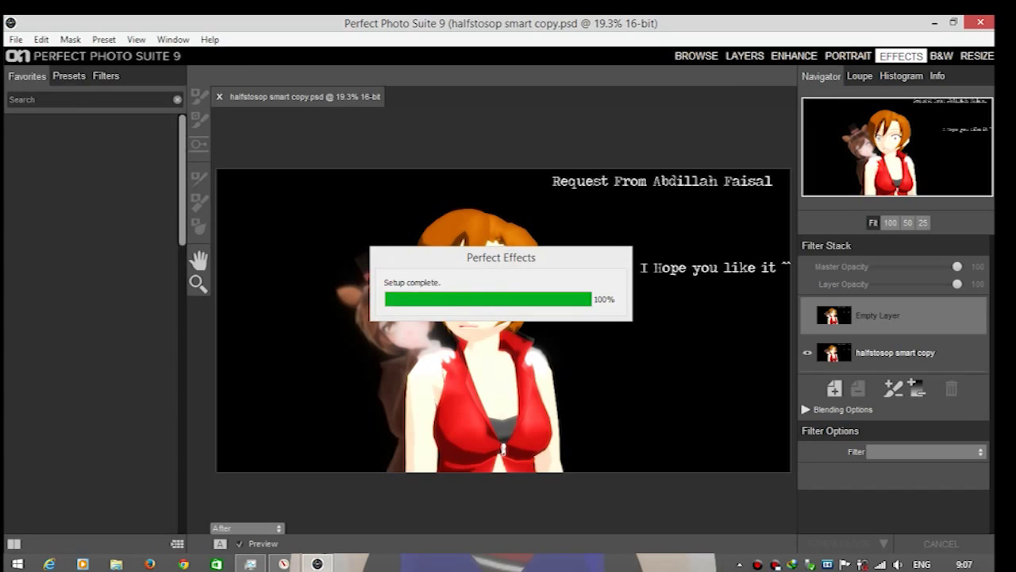